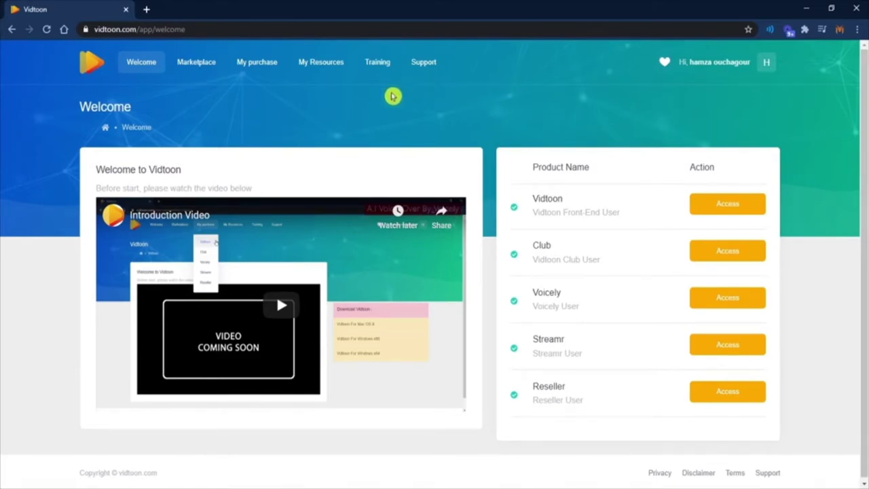
Open the Marketplace resources and browse the categories down to the $5 Architect backgrounds.
{"action": "left_click", "coordinate": [192, 64]}
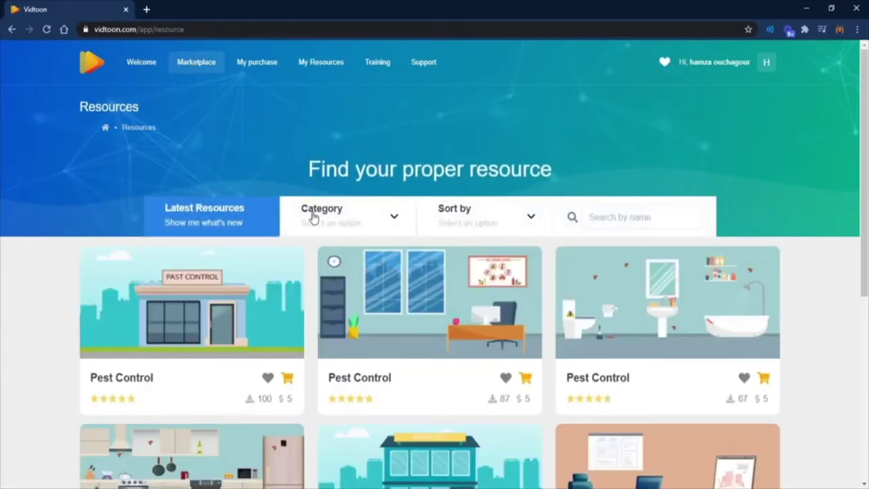
{"action": "scroll", "coordinate": [314, 214], "scroll_direction": "down", "scroll_amount": 2}
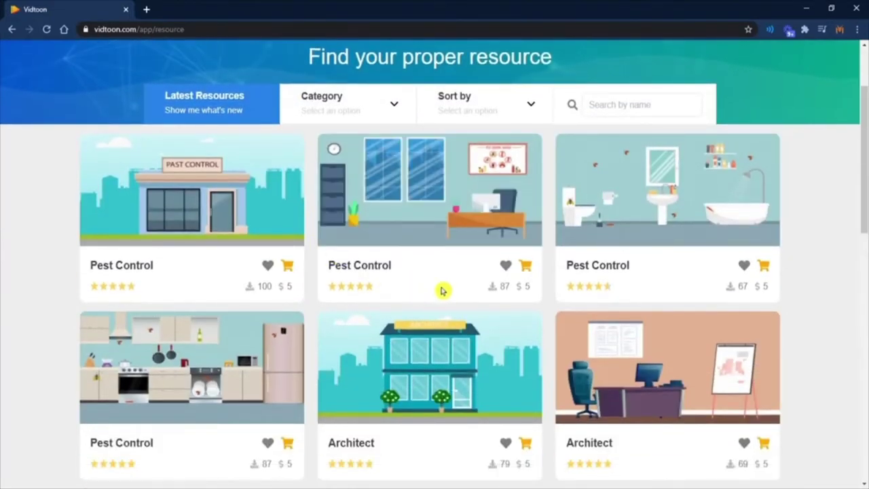
{"action": "scroll", "coordinate": [441, 290], "scroll_direction": "down", "scroll_amount": 5}
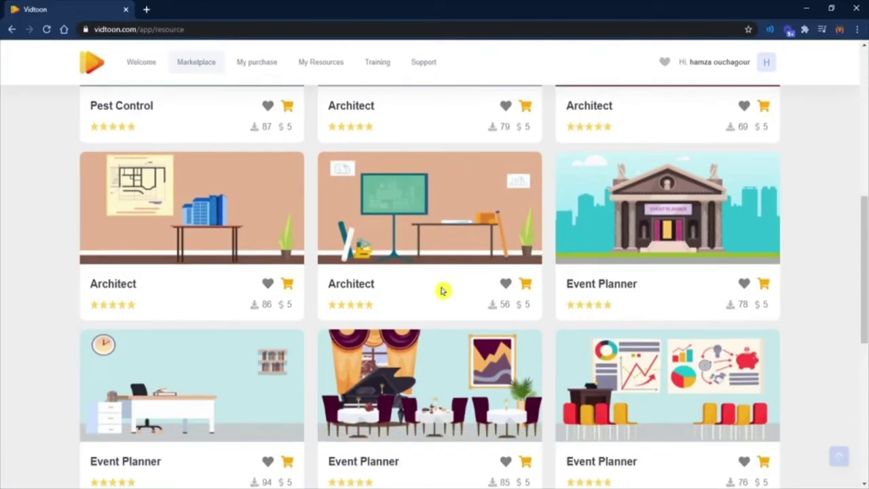
{"action": "scroll", "coordinate": [442, 291], "scroll_direction": "down", "scroll_amount": 2}
{"action": "scroll", "coordinate": [441, 291], "scroll_direction": "up", "scroll_amount": 4}
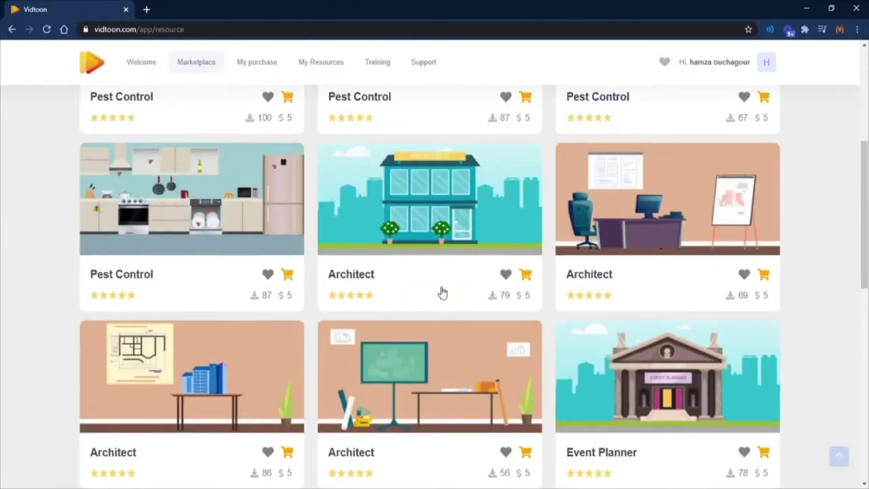
{"action": "scroll", "coordinate": [441, 292], "scroll_direction": "up", "scroll_amount": 4}
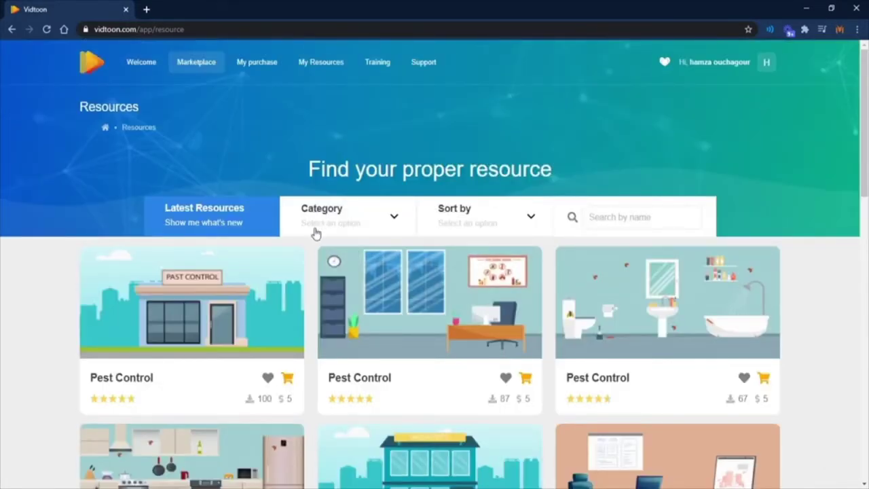
{"action": "scroll", "coordinate": [301, 264], "scroll_direction": "down", "scroll_amount": 2}
{"action": "left_click", "coordinate": [391, 100]}
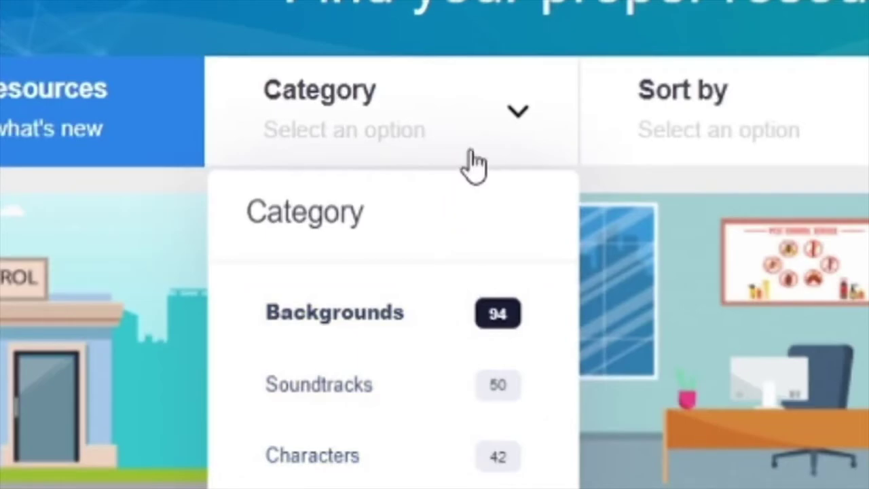
{"action": "scroll", "coordinate": [324, 218], "scroll_direction": "down", "scroll_amount": 5}
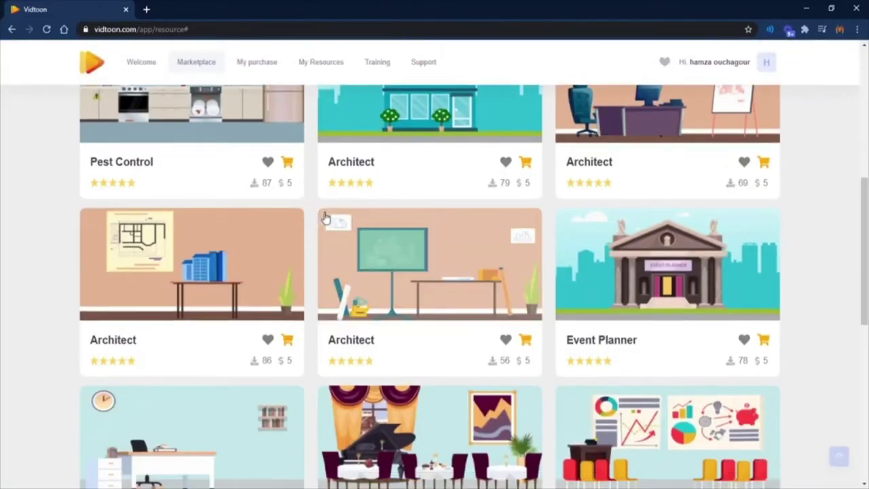
Buy the Architect office background and save it as 'architect' on the Desktop.
{"action": "left_click", "coordinate": [523, 166]}
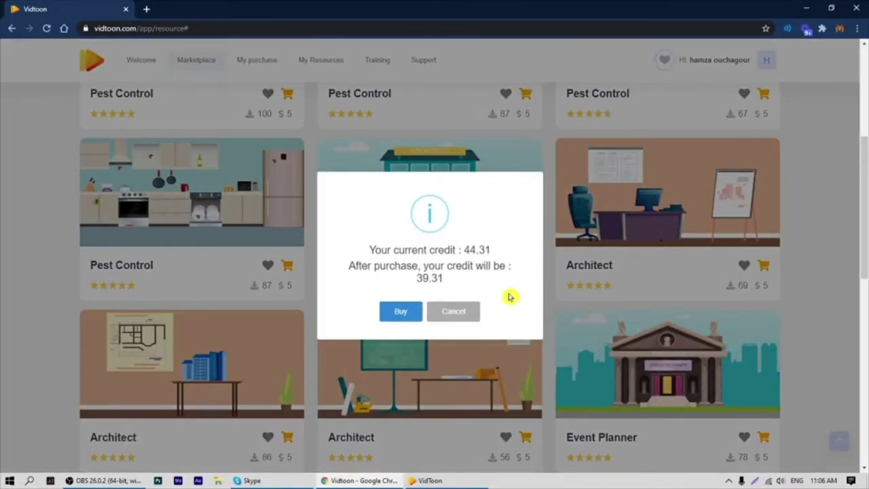
{"action": "left_click", "coordinate": [402, 311]}
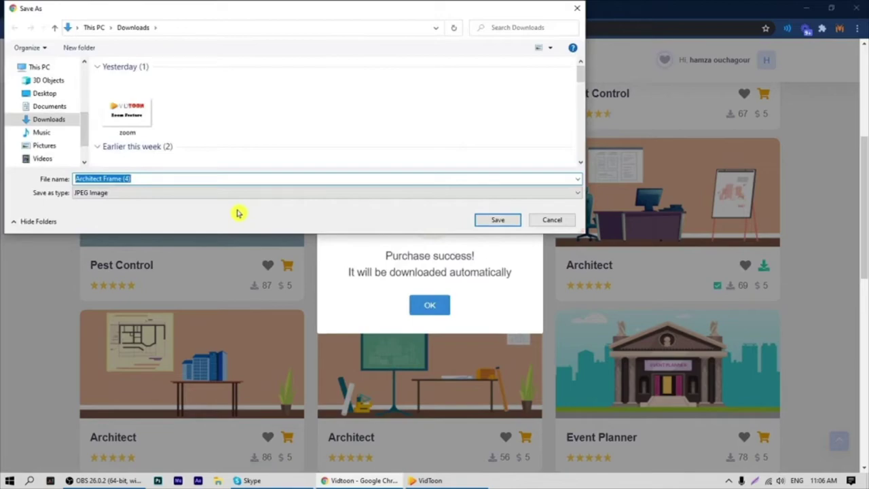
{"action": "type", "text": "architect"}
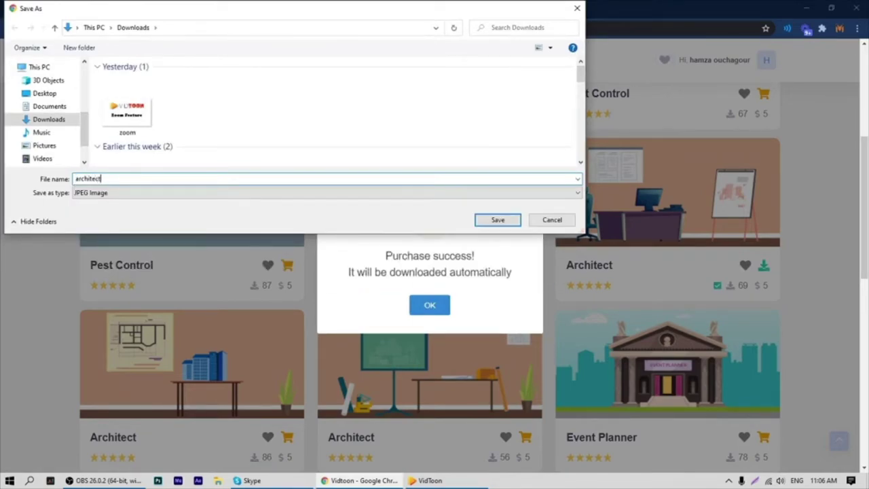
{"action": "left_click", "coordinate": [44, 93]}
{"action": "left_click", "coordinate": [502, 221]}
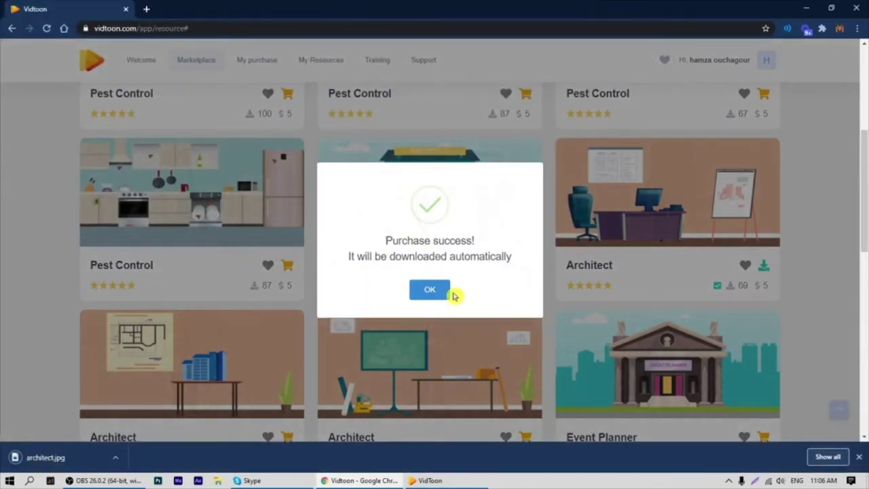
{"action": "left_click", "coordinate": [455, 293]}
Download the free Business Man - Set 2 characters to the Desktop.
{"action": "scroll", "coordinate": [527, 270], "scroll_direction": "down", "scroll_amount": 6}
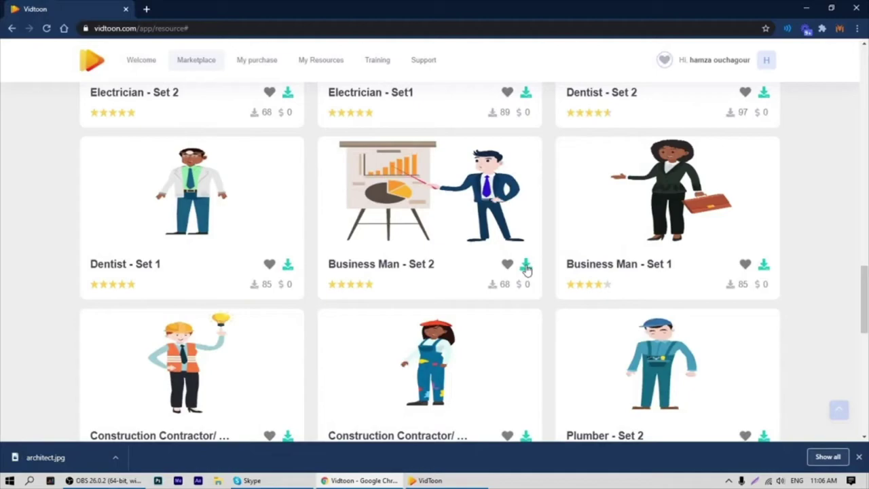
{"action": "left_click", "coordinate": [527, 266]}
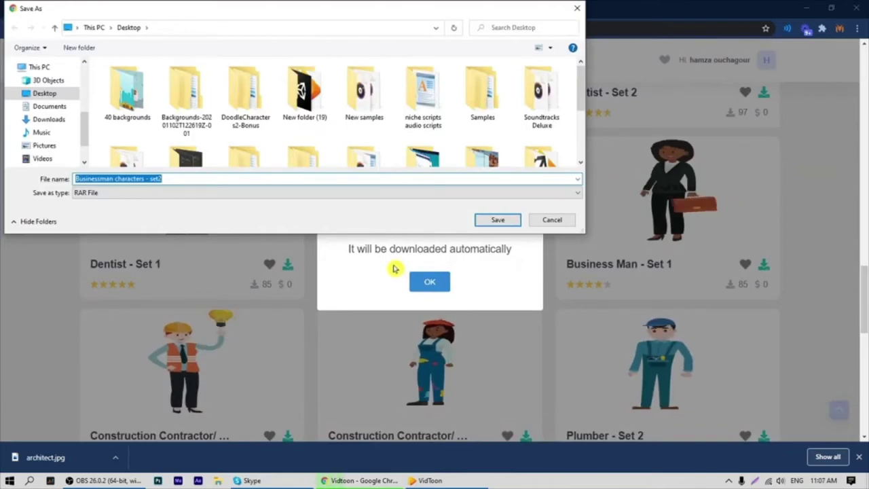
{"action": "left_click", "coordinate": [495, 220]}
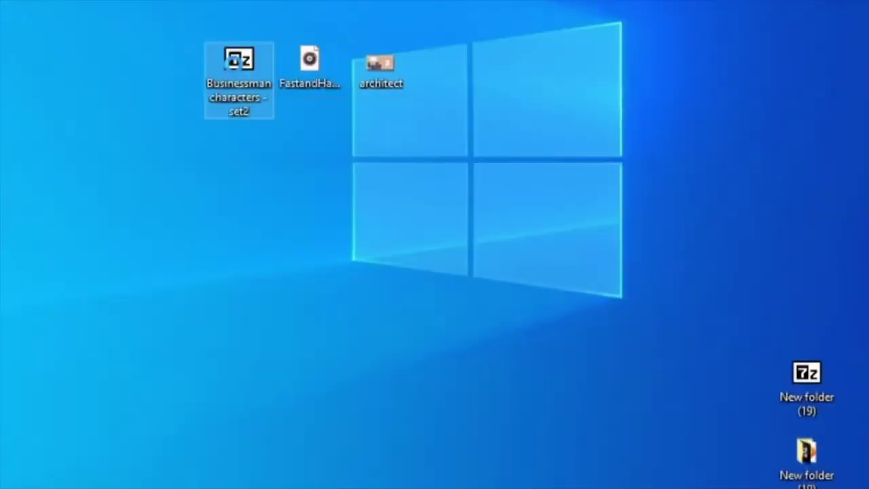
Extract the Businessman characters archive with 7-Zip Extract Here and place the folder beside it.
{"action": "right_click", "coordinate": [236, 68]}
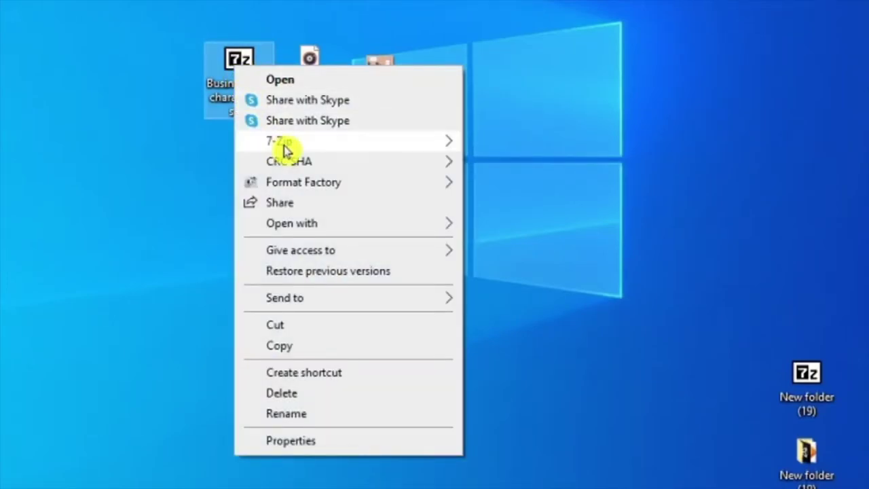
{"action": "mouse_move", "coordinate": [284, 143]}
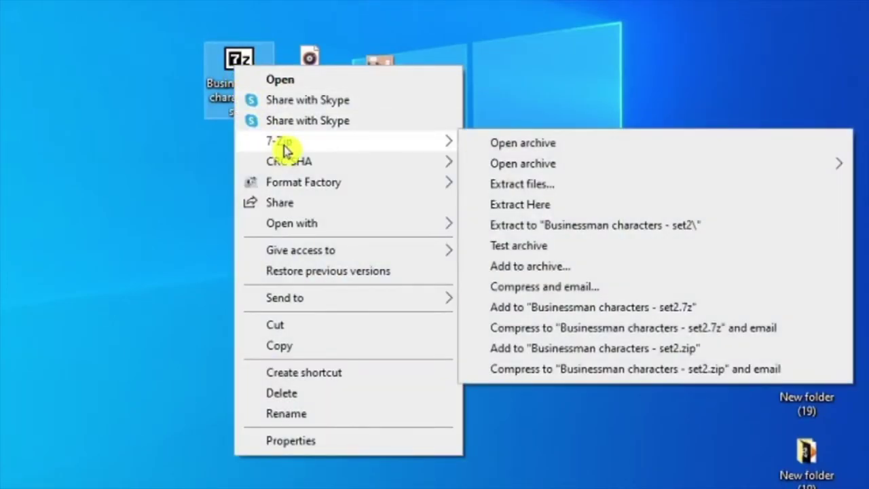
{"action": "left_click", "coordinate": [543, 209]}
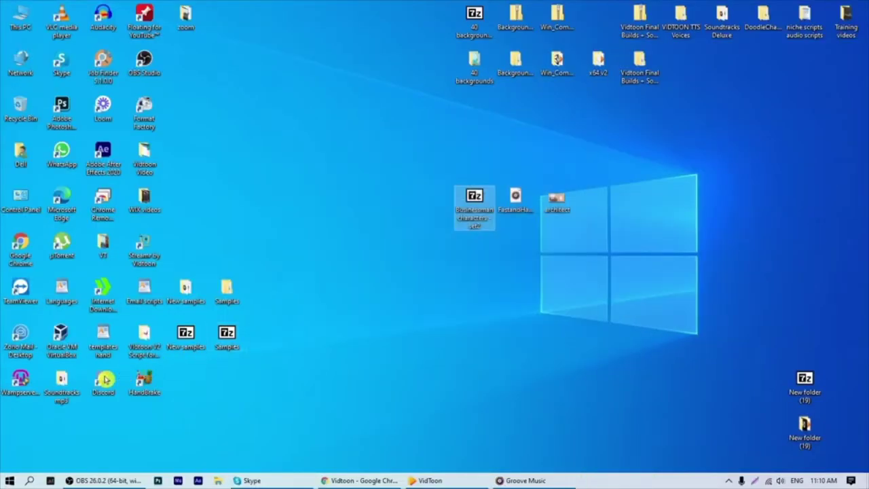
{"action": "left_click_drag", "start_coordinate": [26, 423], "coordinate": [480, 246]}
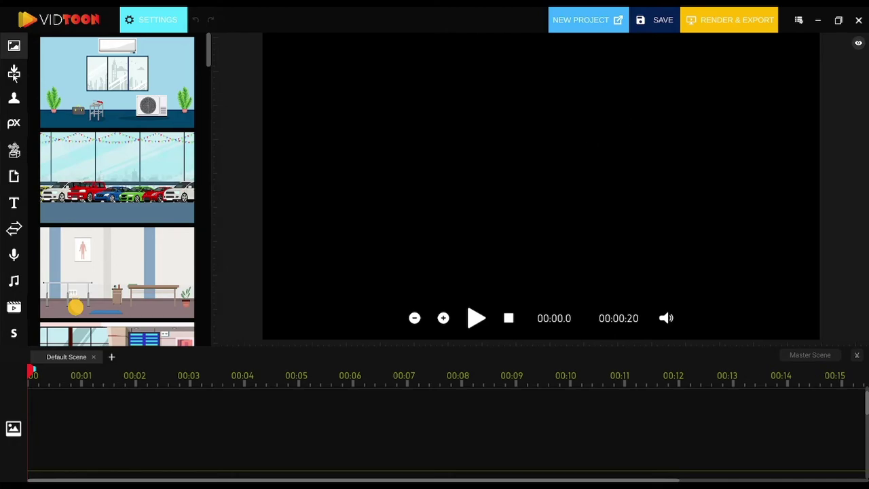
Upload Architect Frame (2).jpg from the Desktop into the Upload media library.
{"action": "left_click", "coordinate": [13, 74]}
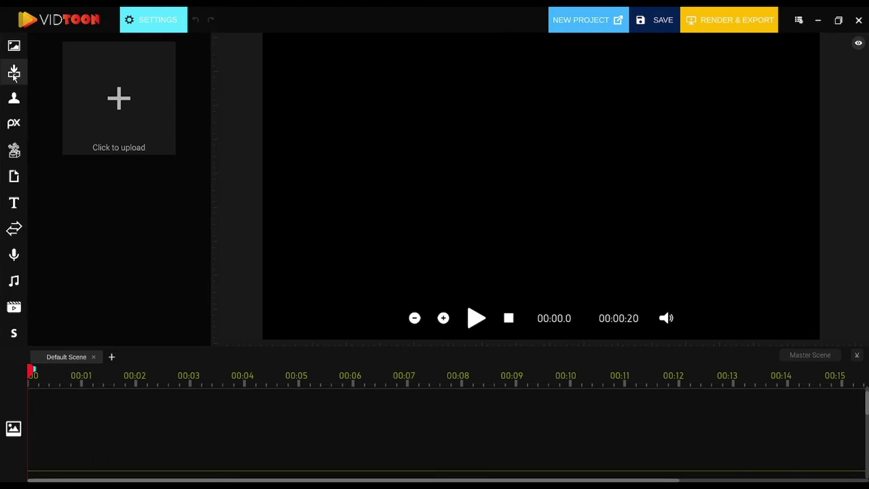
{"action": "left_click", "coordinate": [113, 100]}
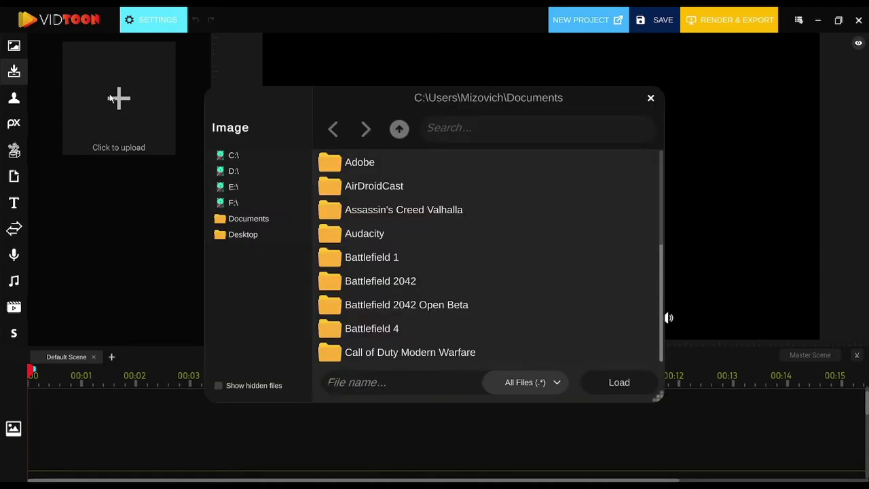
{"action": "left_click", "coordinate": [243, 234]}
{"action": "scroll", "coordinate": [380, 292], "scroll_direction": "down", "scroll_amount": 3}
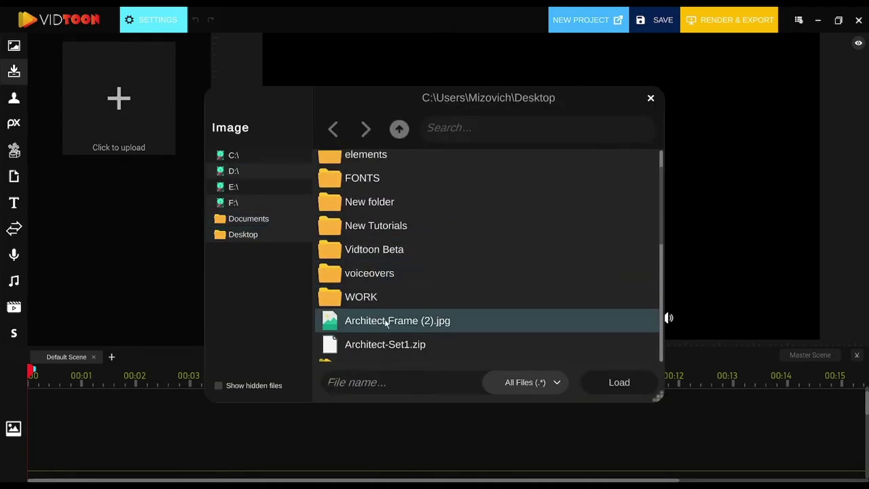
{"action": "left_click", "coordinate": [378, 324]}
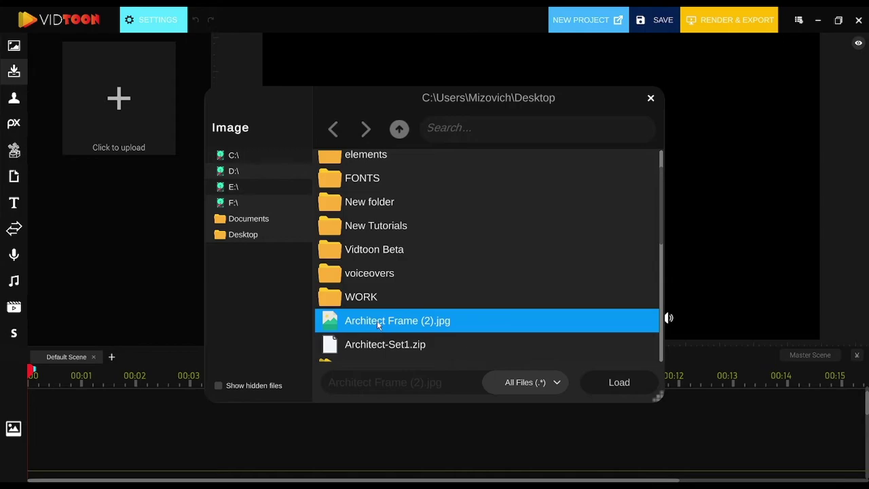
{"action": "left_click", "coordinate": [621, 385]}
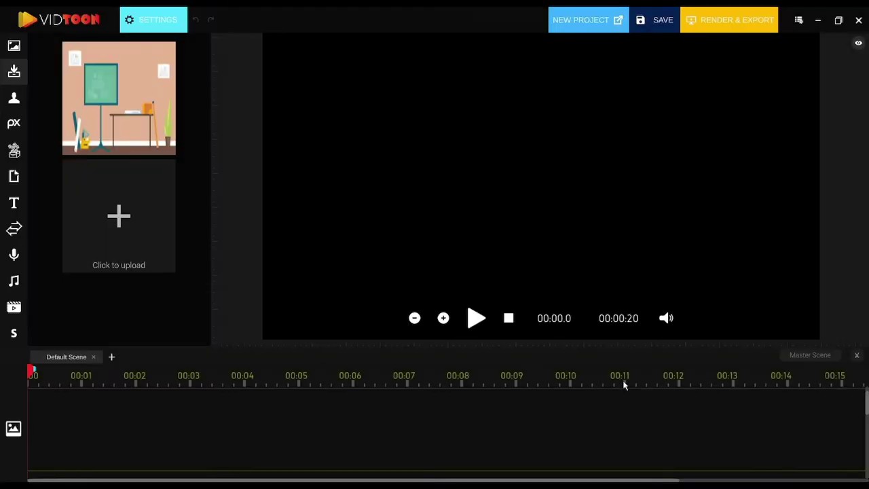
Place the architect office image on the stage as background and stretch its clip to 0:06.
{"action": "left_click_drag", "start_coordinate": [123, 90], "coordinate": [345, 93]}
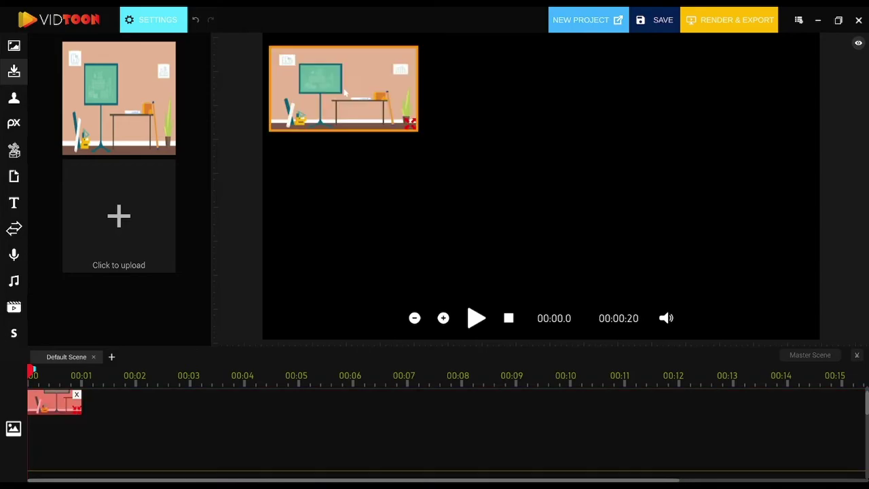
{"action": "left_click_drag", "start_coordinate": [405, 122], "coordinate": [616, 237]}
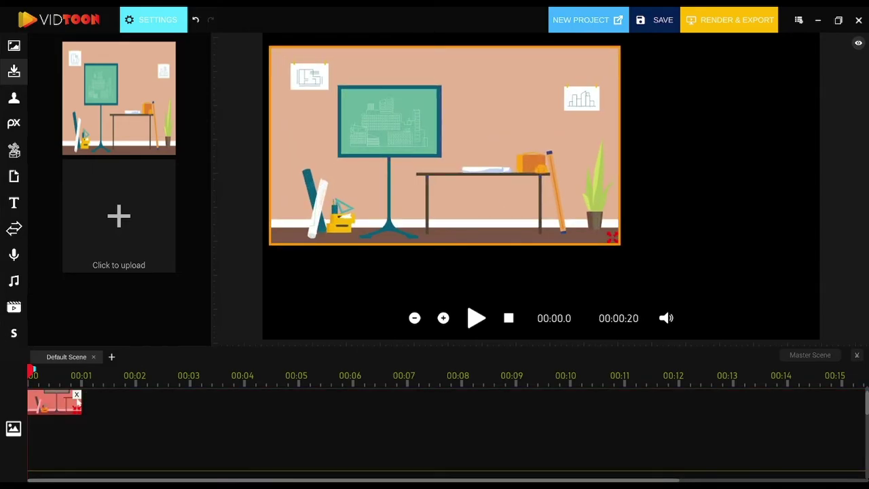
{"action": "left_click", "coordinate": [77, 396]}
{"action": "left_click_drag", "start_coordinate": [119, 95], "coordinate": [380, 102]}
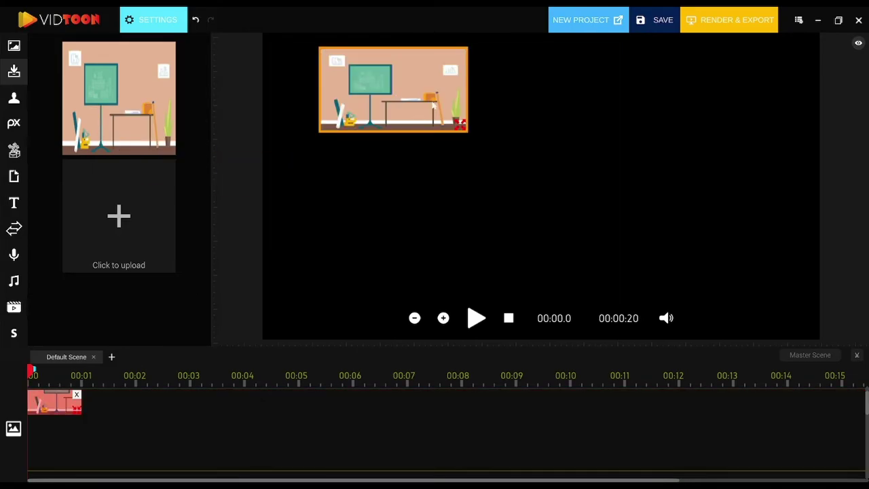
{"action": "left_click_drag", "start_coordinate": [73, 414], "coordinate": [345, 410]}
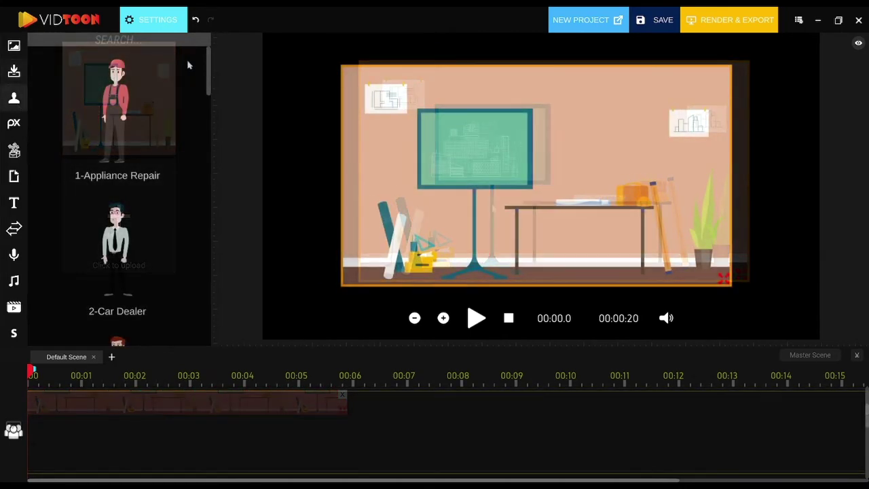
{"action": "left_click_drag", "start_coordinate": [210, 60], "coordinate": [192, 309]}
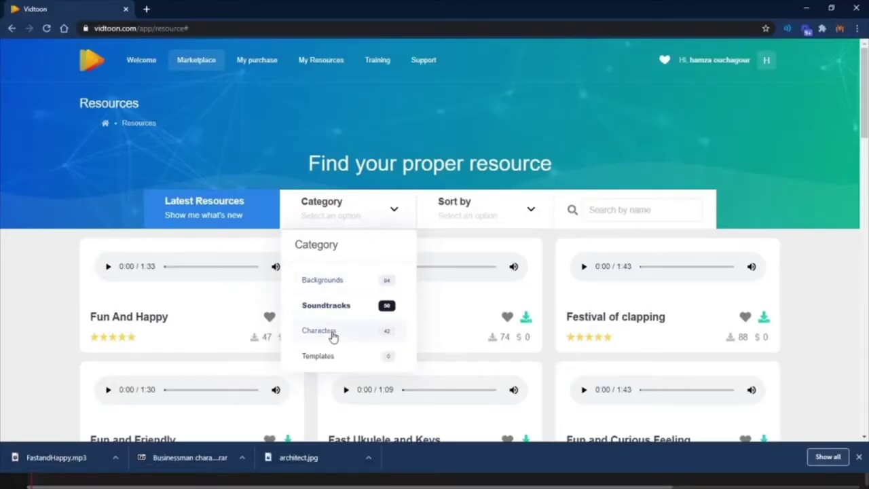
Filter Resources to Characters, search 'plumber', and download Plumber - Set 1.
{"action": "left_click", "coordinate": [331, 332]}
{"action": "left_click", "coordinate": [631, 211]}
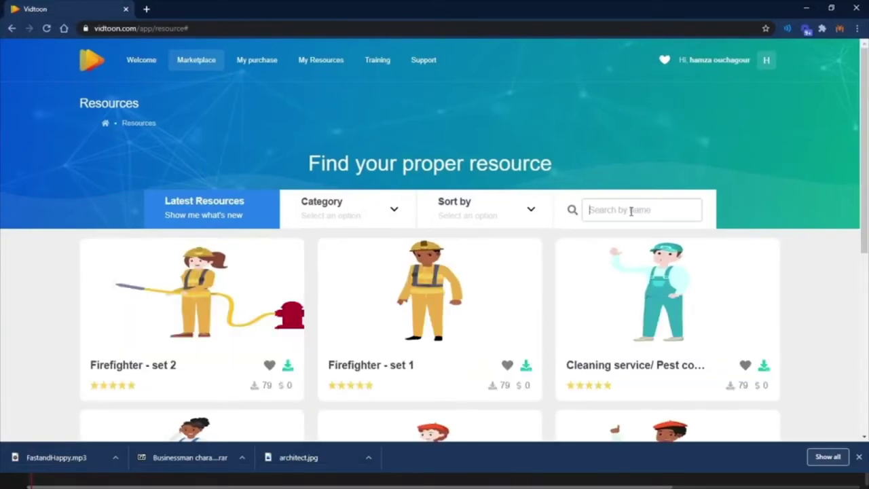
{"action": "type", "text": "plumber"}
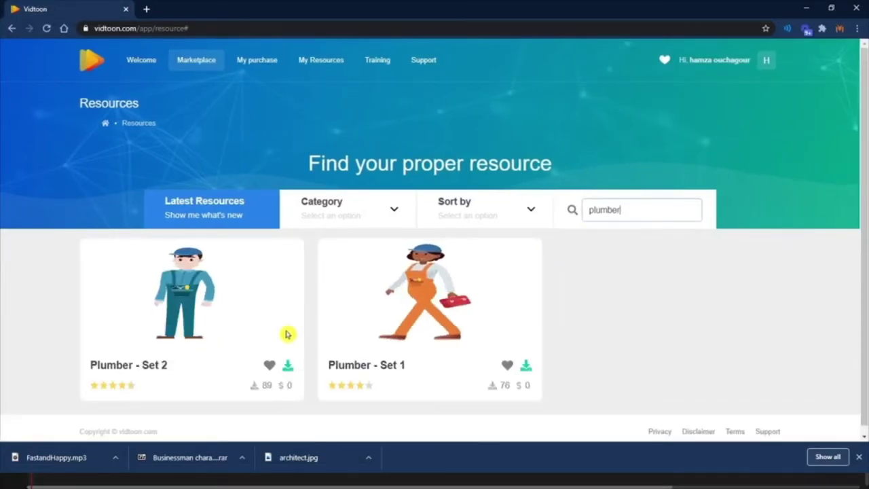
{"action": "left_click", "coordinate": [526, 366]}
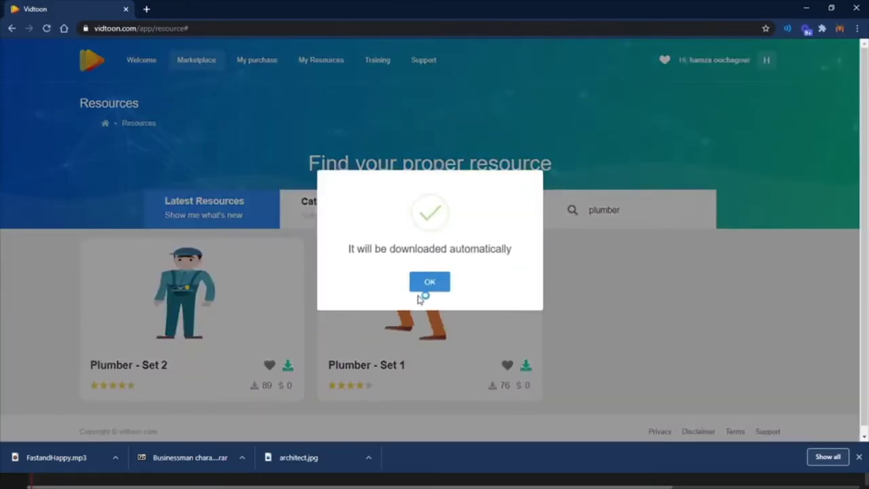
{"action": "left_click", "coordinate": [434, 282]}
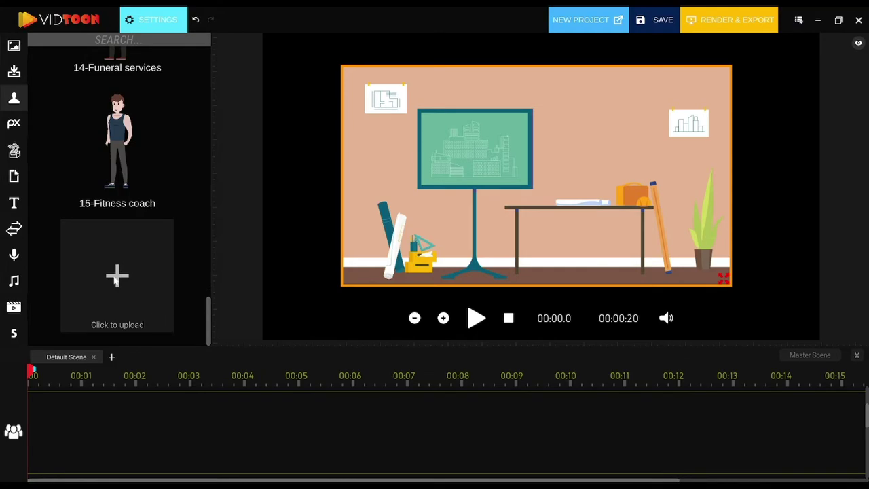
Load Counting.webm from Architect-Set1 > Blackmale as a new character.
{"action": "left_click", "coordinate": [117, 275]}
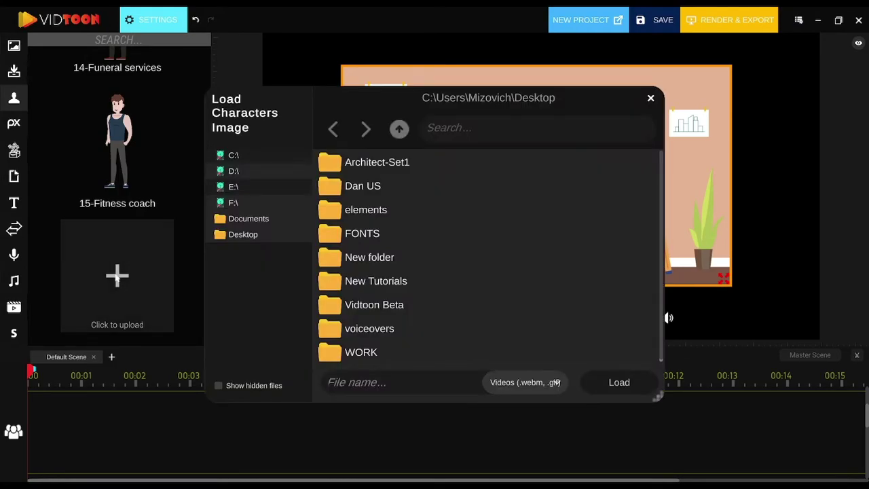
{"action": "double_click", "coordinate": [376, 163]}
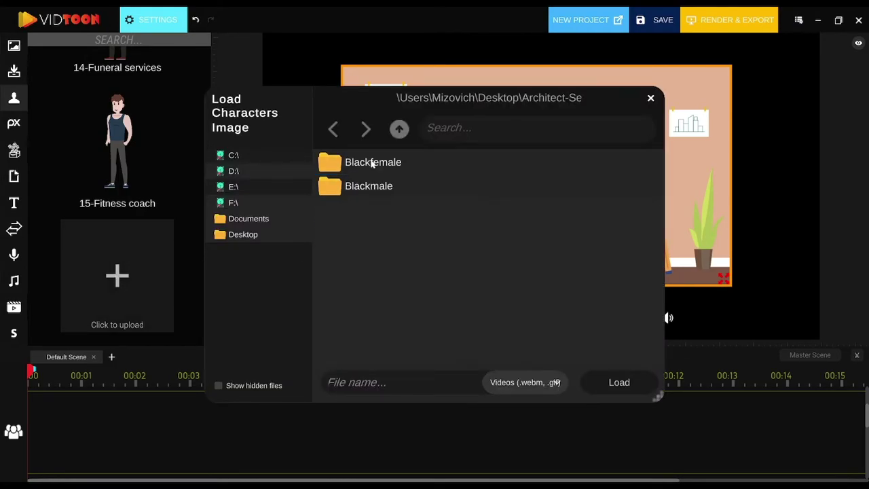
{"action": "double_click", "coordinate": [369, 187]}
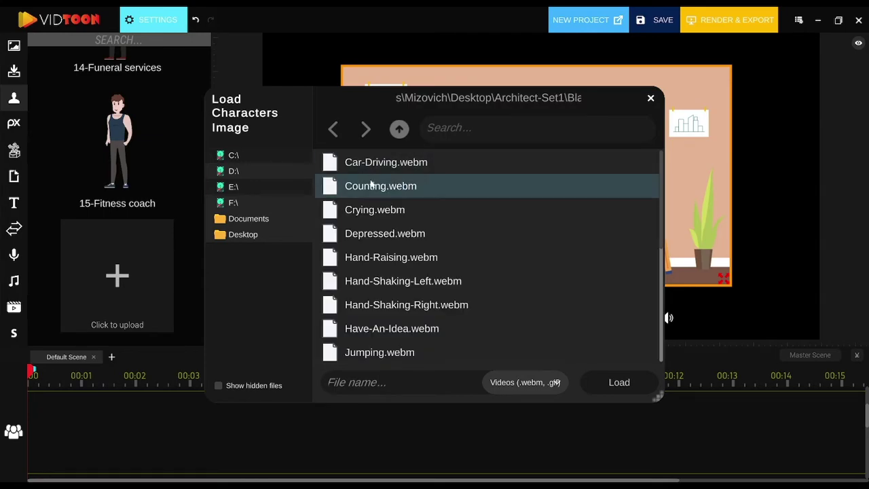
{"action": "double_click", "coordinate": [372, 187]}
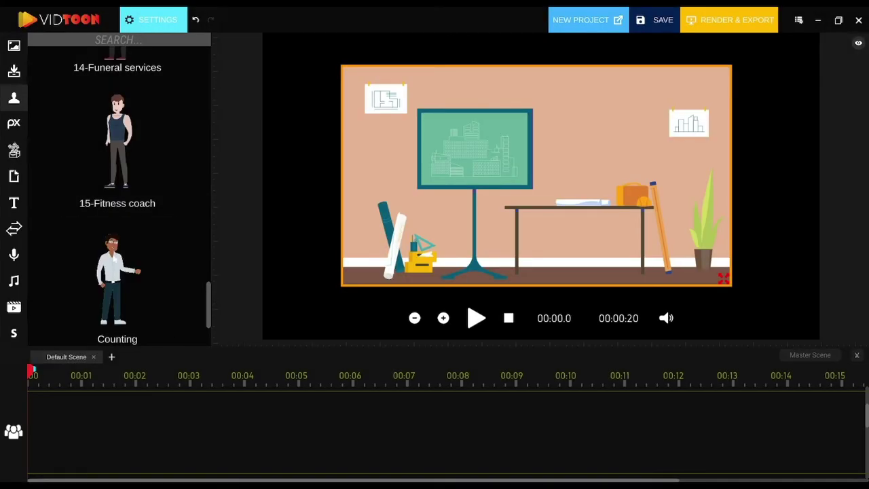
Place the Counting character enlarged in front of the board, its clip lasting to 0:05.
{"action": "left_click_drag", "start_coordinate": [117, 278], "coordinate": [453, 159]}
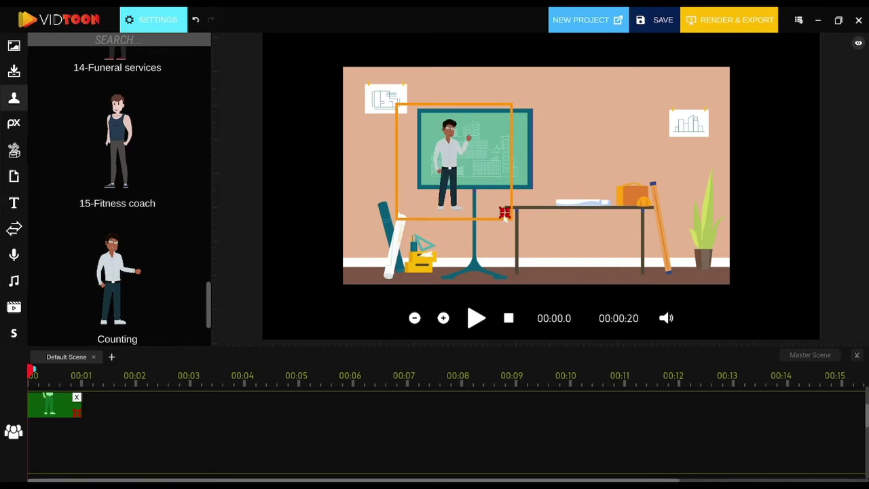
{"action": "left_click_drag", "start_coordinate": [510, 209], "coordinate": [584, 292]}
{"action": "left_click_drag", "start_coordinate": [524, 233], "coordinate": [446, 235]}
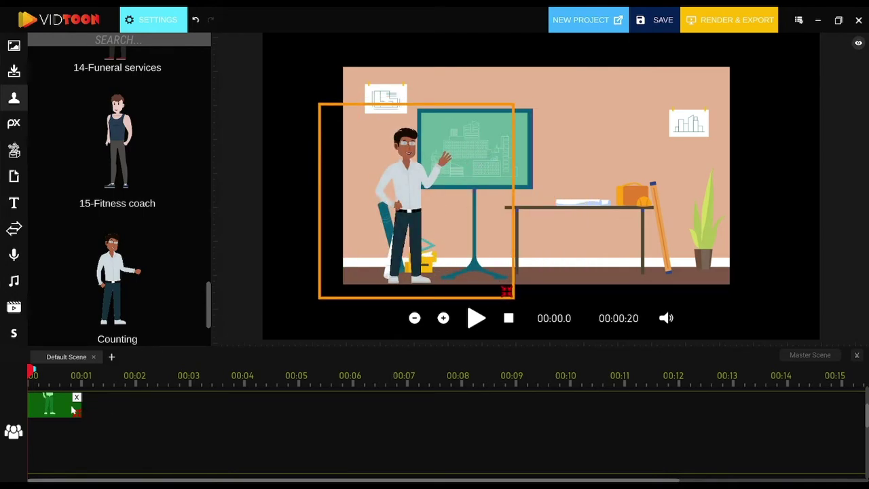
{"action": "left_click_drag", "start_coordinate": [76, 417], "coordinate": [288, 412]}
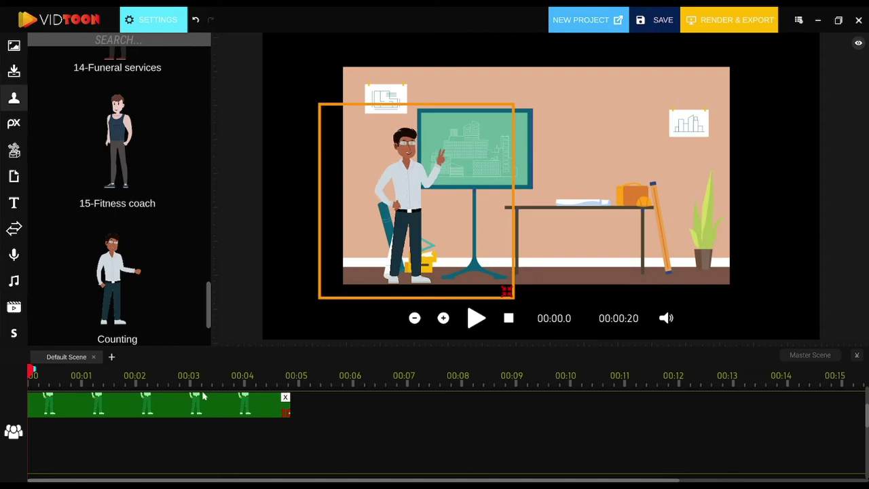
In the character's settings, add Crying.webm as a second animation.
{"action": "left_click", "coordinate": [153, 20]}
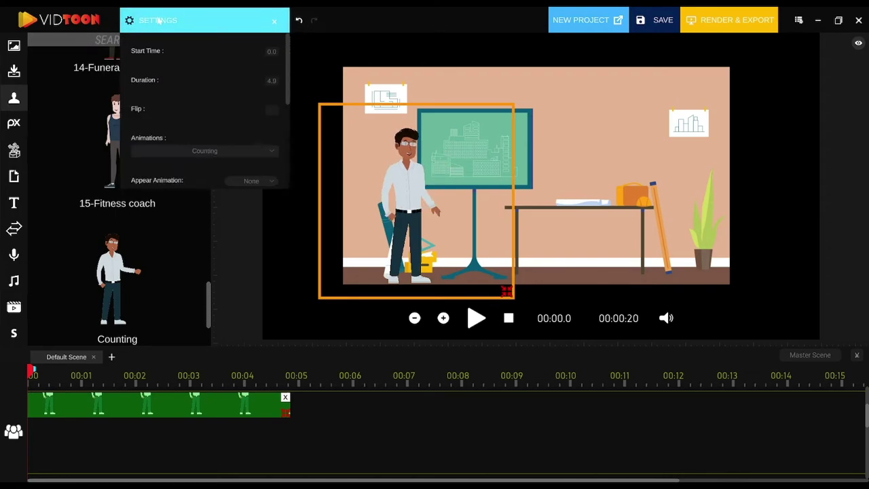
{"action": "left_click", "coordinate": [267, 157]}
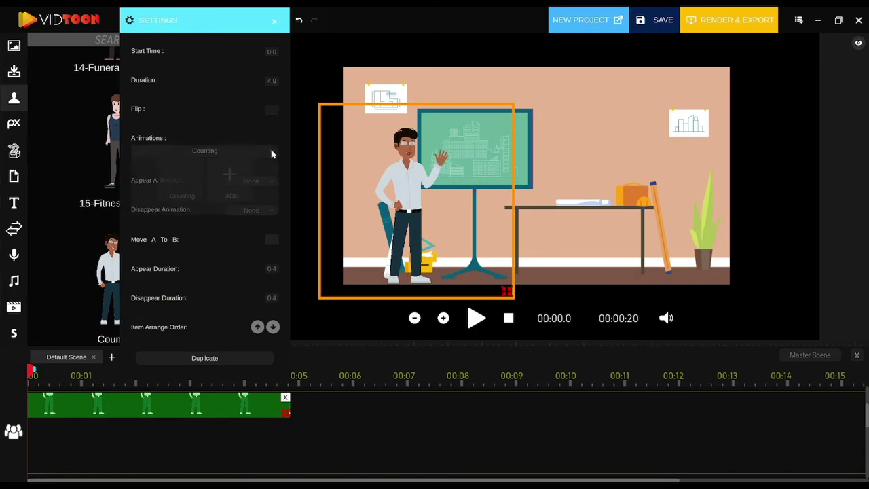
{"action": "left_click", "coordinate": [230, 184]}
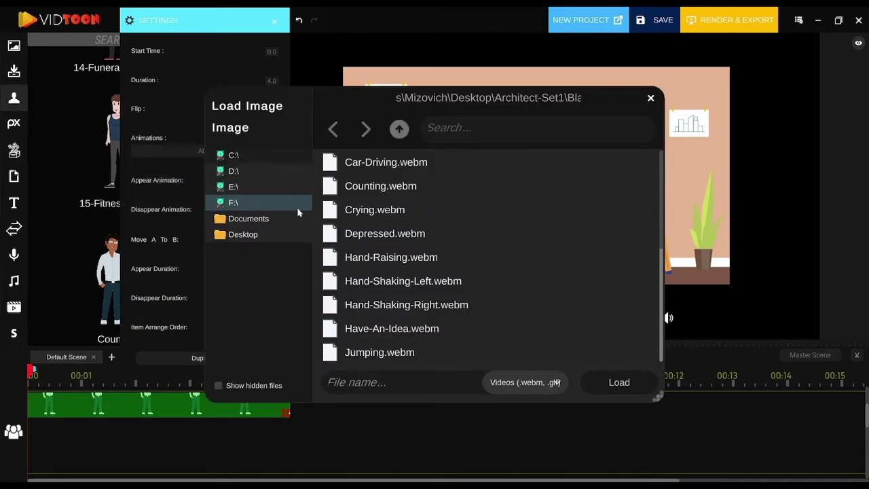
{"action": "double_click", "coordinate": [375, 209]}
{"action": "left_click", "coordinate": [222, 176]}
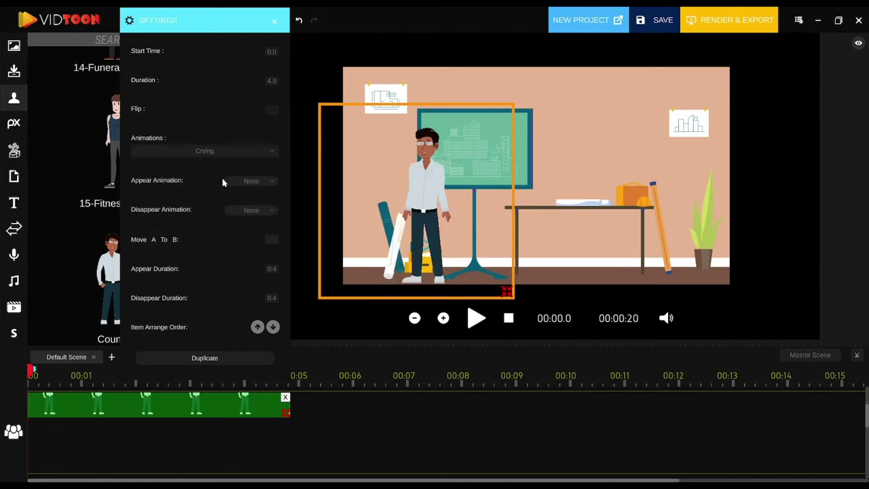
Add Running.webm, make Running the active animation, and flip the character.
{"action": "left_click", "coordinate": [218, 155]}
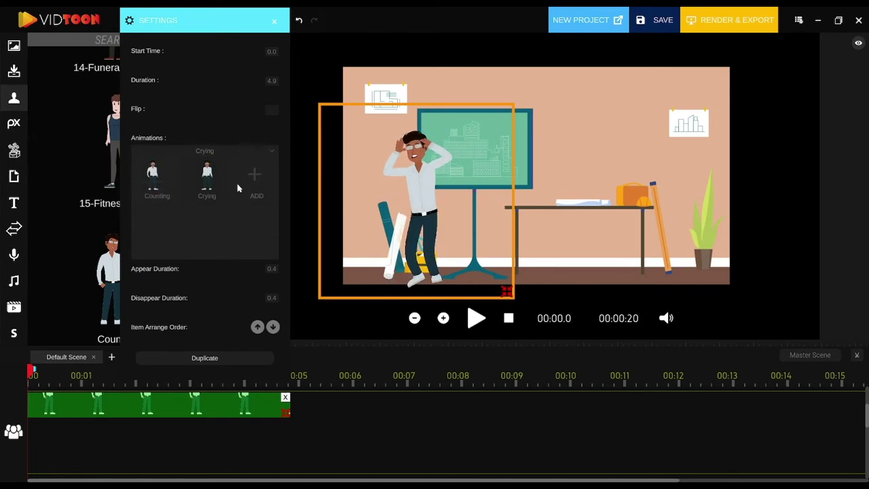
{"action": "left_click", "coordinate": [250, 178]}
{"action": "scroll", "coordinate": [377, 285], "scroll_direction": "down", "scroll_amount": 4}
{"action": "double_click", "coordinate": [376, 312]}
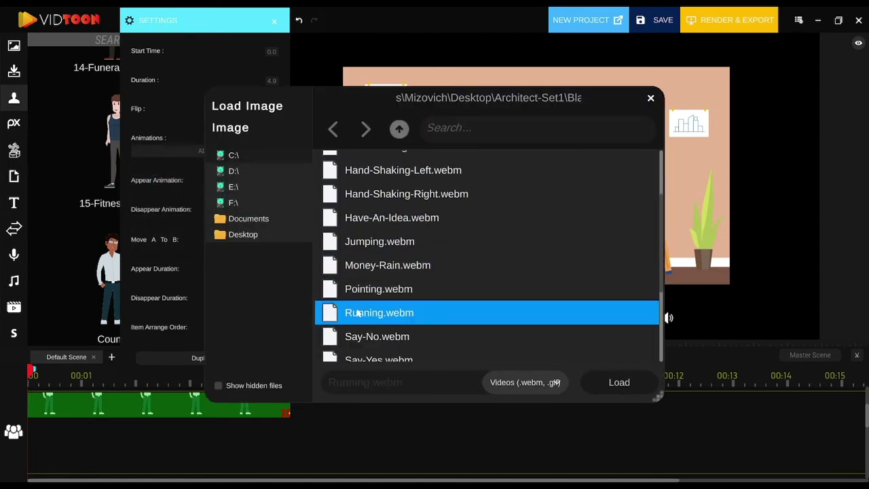
{"action": "left_click", "coordinate": [227, 150]}
{"action": "left_click", "coordinate": [255, 175]}
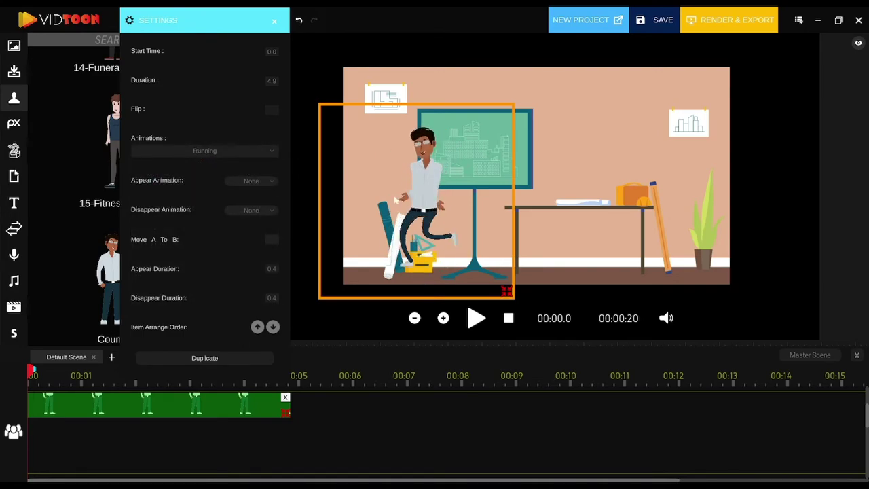
{"action": "left_click", "coordinate": [271, 109]}
Set the running architect's end point near the plant and preview the left-to-right run.
{"action": "mouse_move", "coordinate": [380, 187]}
{"action": "left_mouse_down"}
{"action": "mouse_move", "coordinate": [708, 191]}
{"action": "mouse_move", "coordinate": [711, 200]}
{"action": "left_mouse_up"}
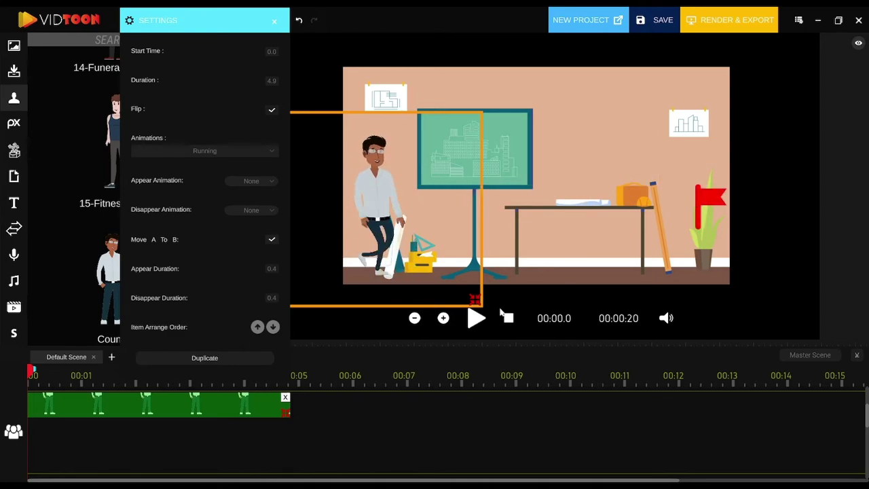
{"action": "left_click", "coordinate": [509, 319]}
{"action": "left_click", "coordinate": [477, 318]}
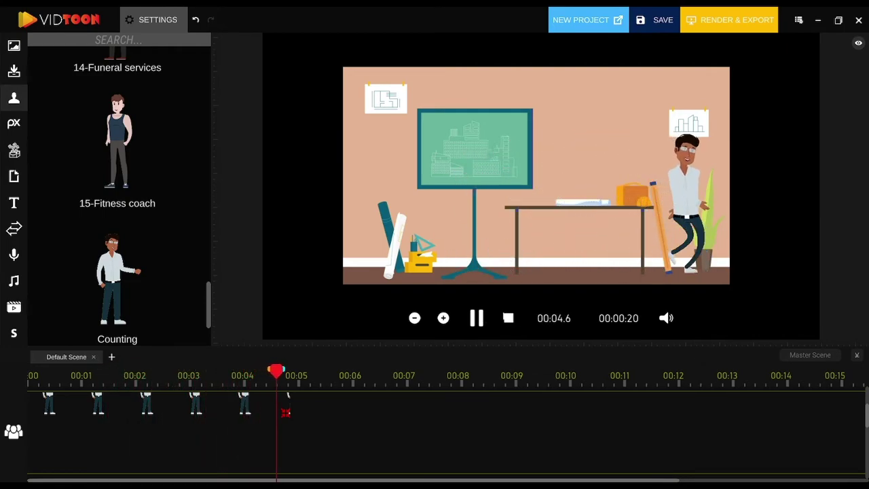
{"action": "left_click", "coordinate": [509, 319]}
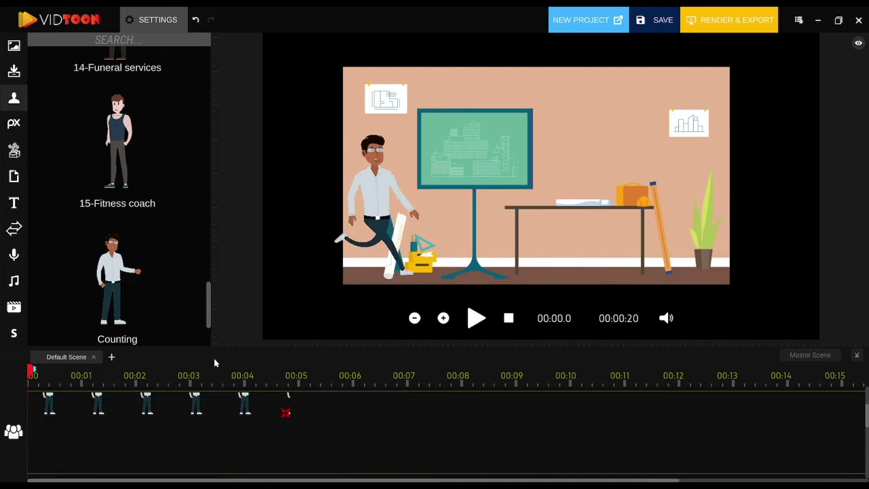
{"action": "left_click", "coordinate": [13, 280]}
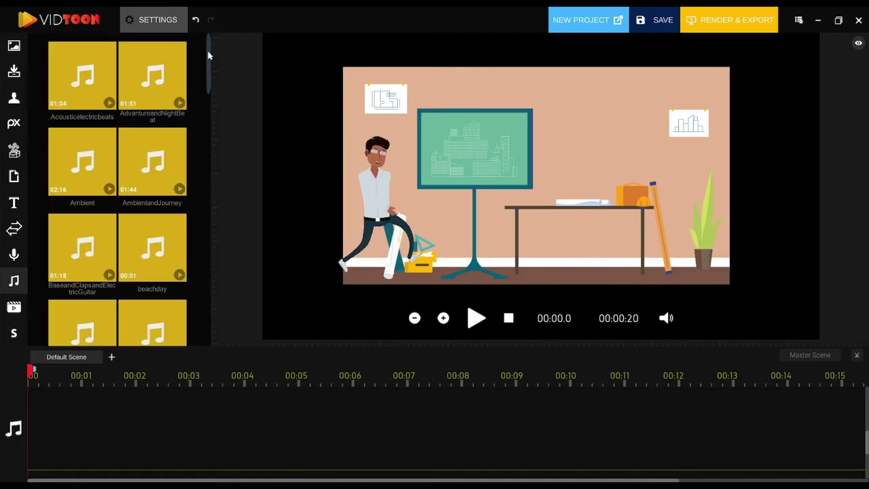
Upload music.mp3 from the Desktop and drag it onto the scene's audio track.
{"action": "left_click_drag", "start_coordinate": [207, 57], "coordinate": [205, 330]}
{"action": "left_click", "coordinate": [95, 301]}
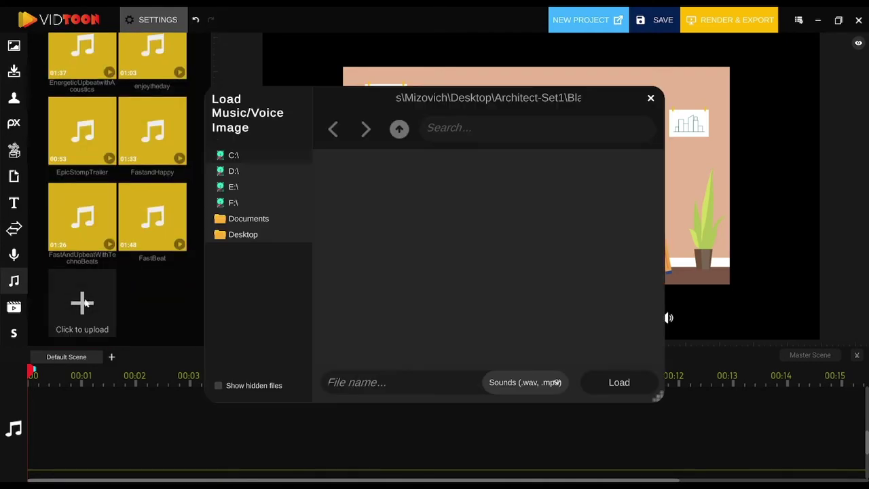
{"action": "left_click", "coordinate": [267, 238]}
{"action": "left_click", "coordinate": [399, 130]}
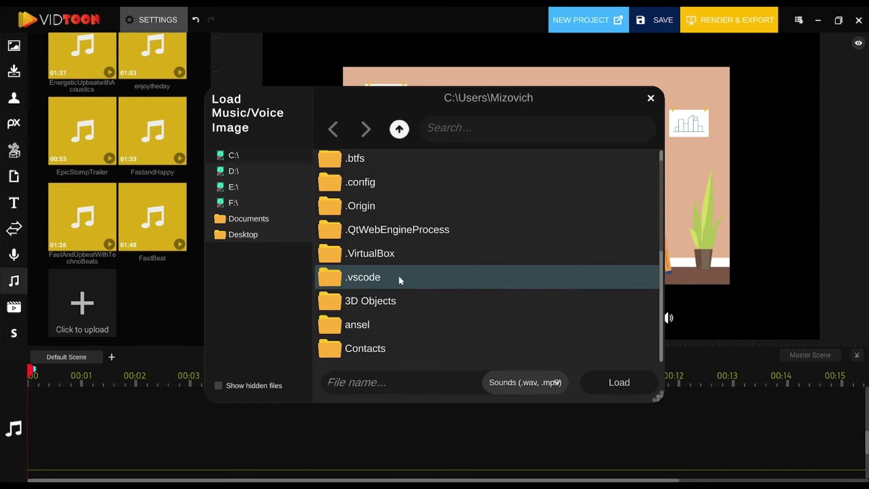
{"action": "scroll", "coordinate": [400, 278], "scroll_direction": "down", "scroll_amount": 3}
{"action": "double_click", "coordinate": [400, 311]}
{"action": "scroll", "coordinate": [377, 305], "scroll_direction": "down", "scroll_amount": 1}
{"action": "scroll", "coordinate": [377, 304], "scroll_direction": "down", "scroll_amount": 1}
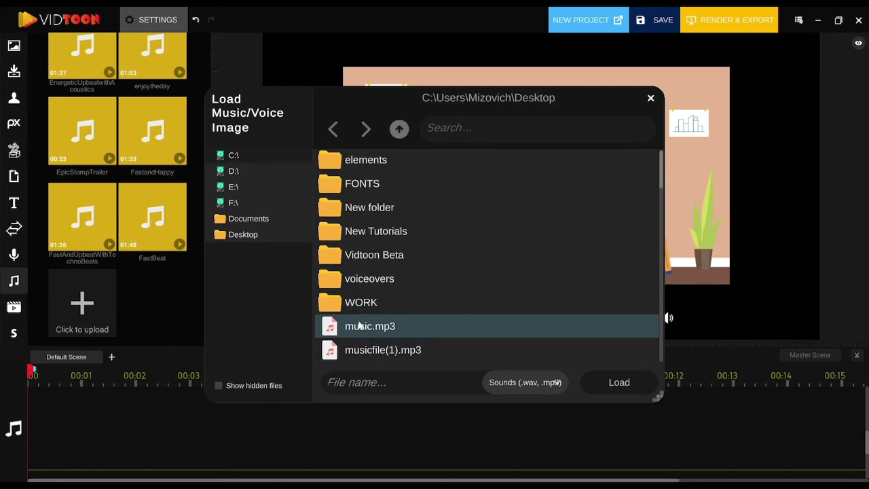
{"action": "double_click", "coordinate": [364, 327]}
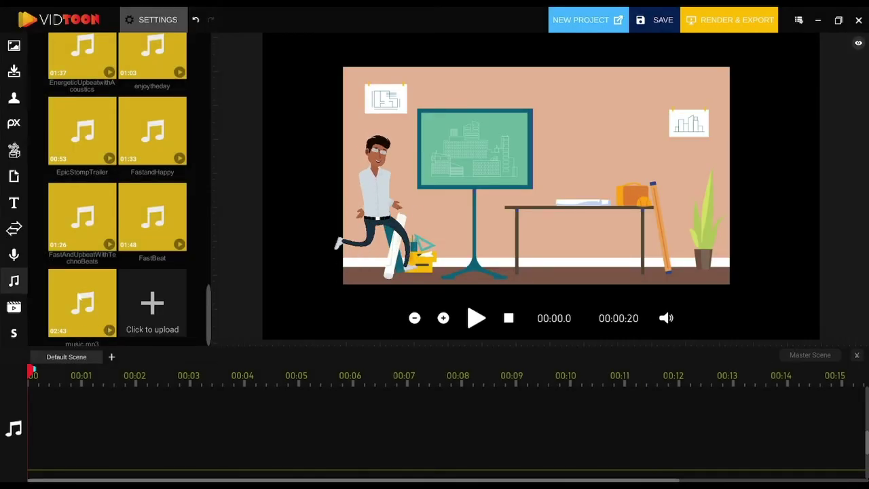
{"action": "left_click_drag", "start_coordinate": [82, 303], "coordinate": [97, 404]}
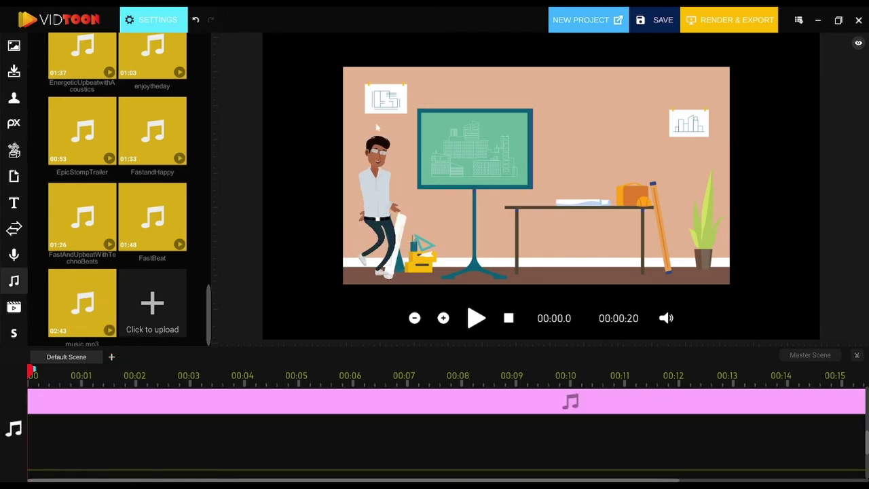
Lower the music clip's volume to about a third, then play the scene preview and stop it.
{"action": "left_click", "coordinate": [146, 19]}
{"action": "left_click", "coordinate": [234, 271]}
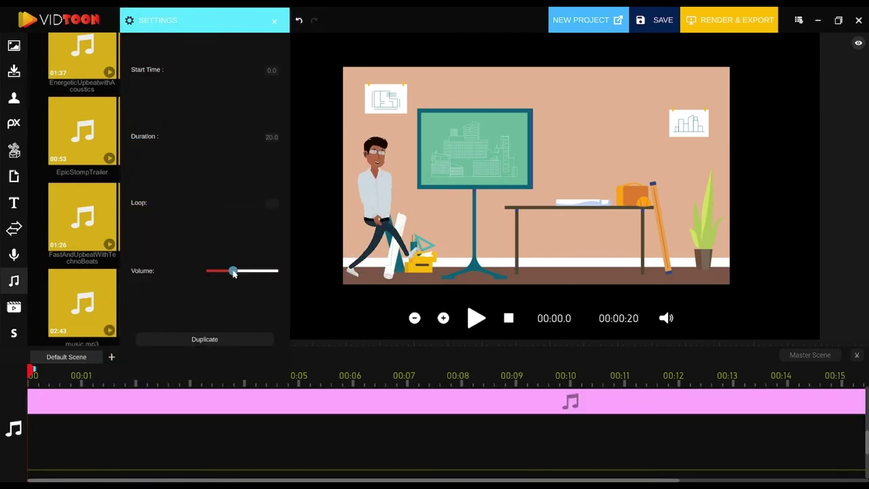
{"action": "left_click", "coordinate": [509, 319]}
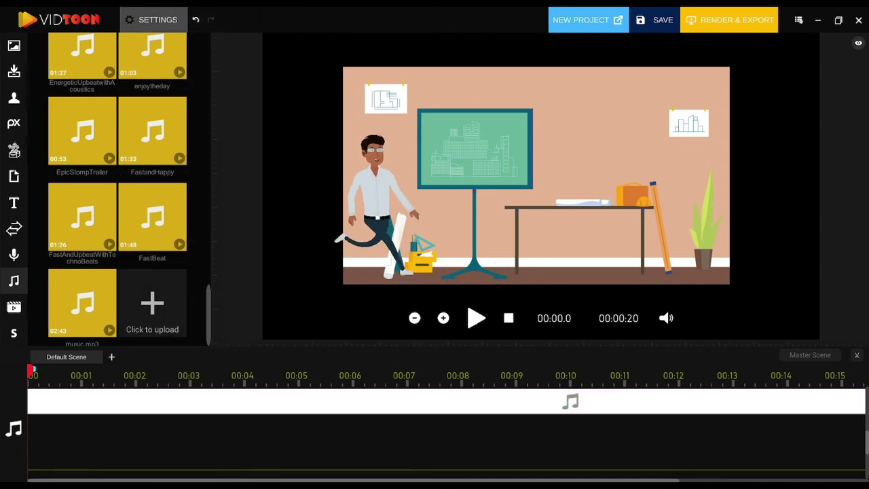
{"action": "left_click", "coordinate": [477, 318]}
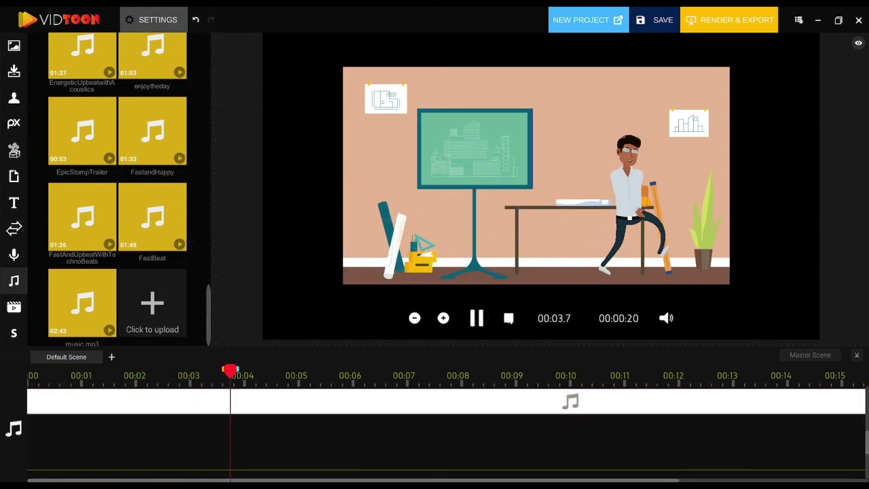
{"action": "left_click", "coordinate": [508, 318]}
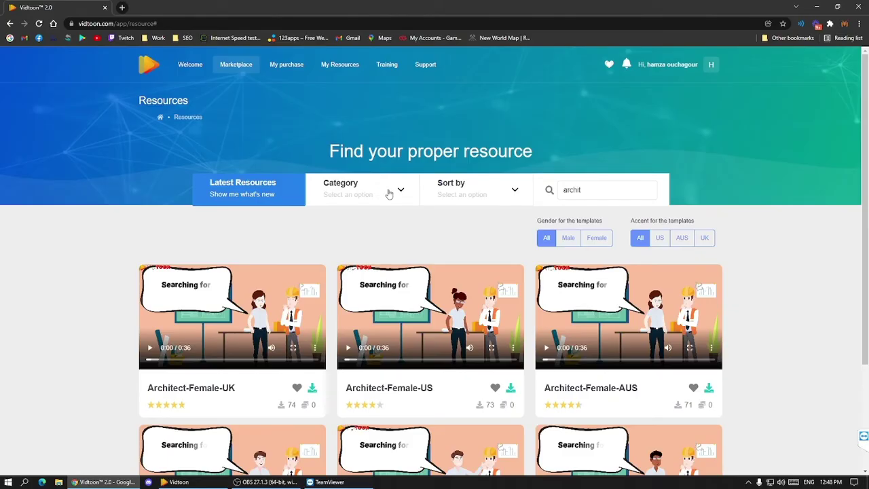
Filter Resources to templates and search for 'archit'.
{"action": "left_click", "coordinate": [398, 191]}
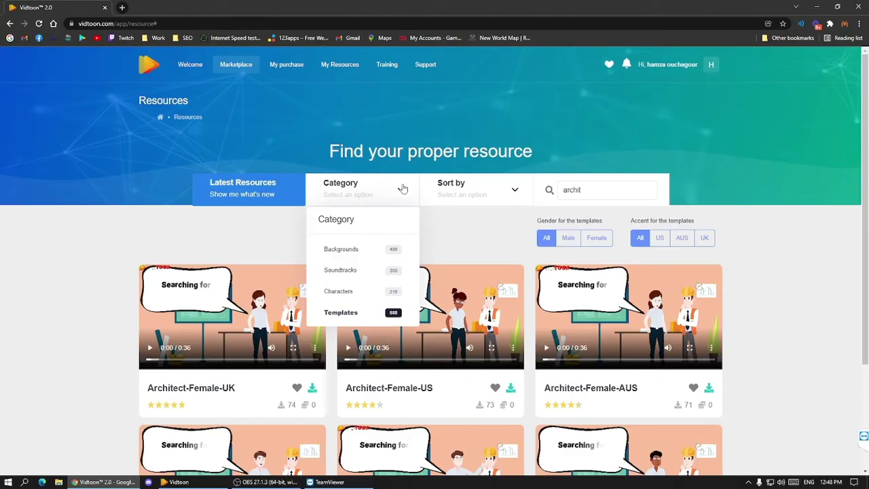
{"action": "left_click", "coordinate": [345, 314]}
{"action": "double_click", "coordinate": [584, 190]}
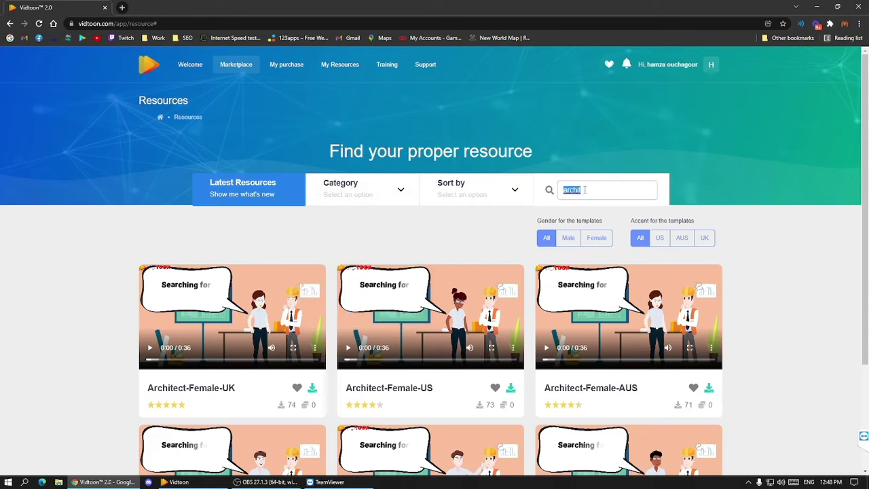
{"action": "type", "text": "archit"}
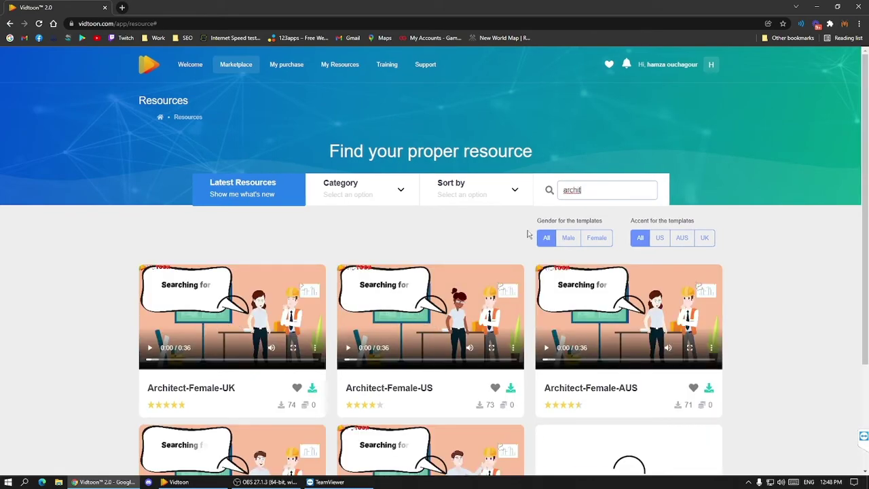
{"action": "scroll", "coordinate": [380, 237], "scroll_direction": "down", "scroll_amount": 2}
{"action": "scroll", "coordinate": [380, 237], "scroll_direction": "down", "scroll_amount": 1}
{"action": "scroll", "coordinate": [380, 237], "scroll_direction": "up", "scroll_amount": 2}
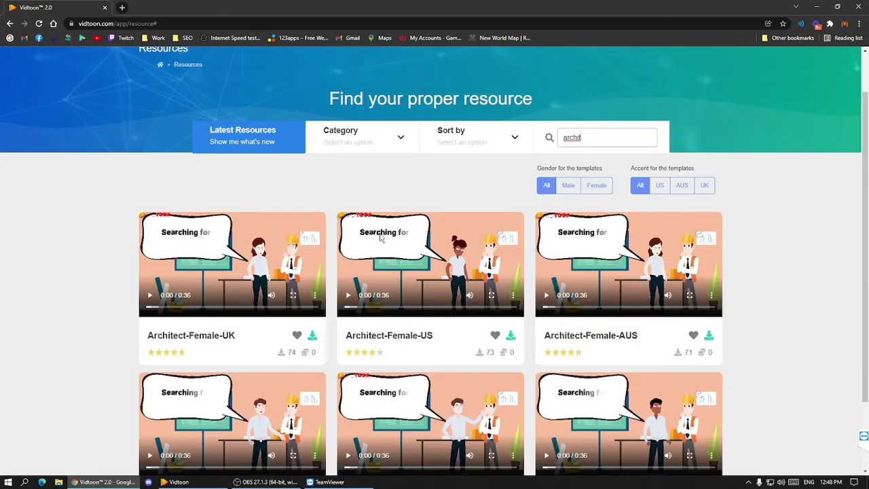
Download the Architect-Female-US template to the Desktop as ArchitectFemaleUS.zip.
{"action": "left_click", "coordinate": [510, 337]}
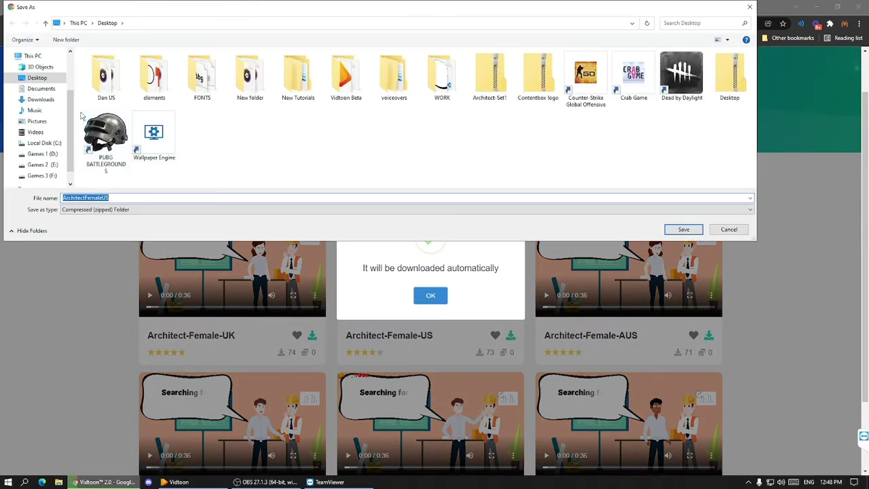
{"action": "left_click", "coordinate": [37, 77]}
{"action": "left_click", "coordinate": [683, 229]}
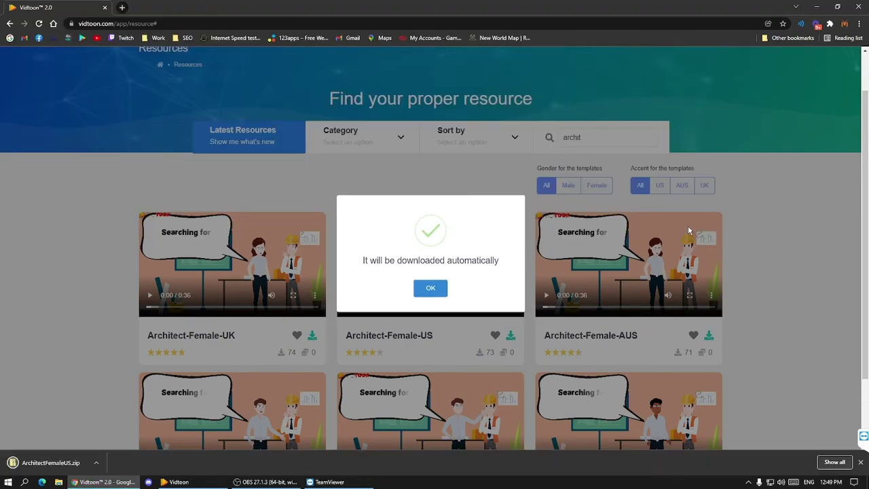
{"action": "left_click", "coordinate": [431, 288]}
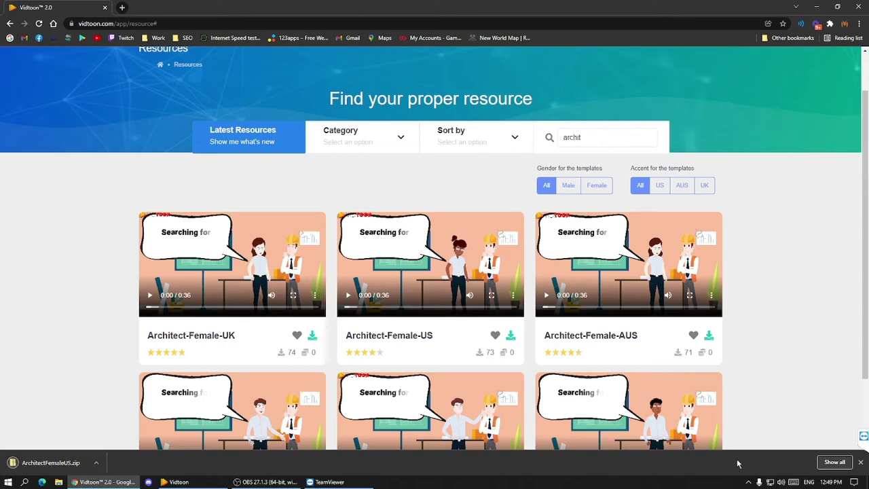
Extract ArchitectFemaleUS.zip on the desktop with 7-Zip Extract Here, placing the project file beside it.
{"action": "left_click", "coordinate": [867, 481]}
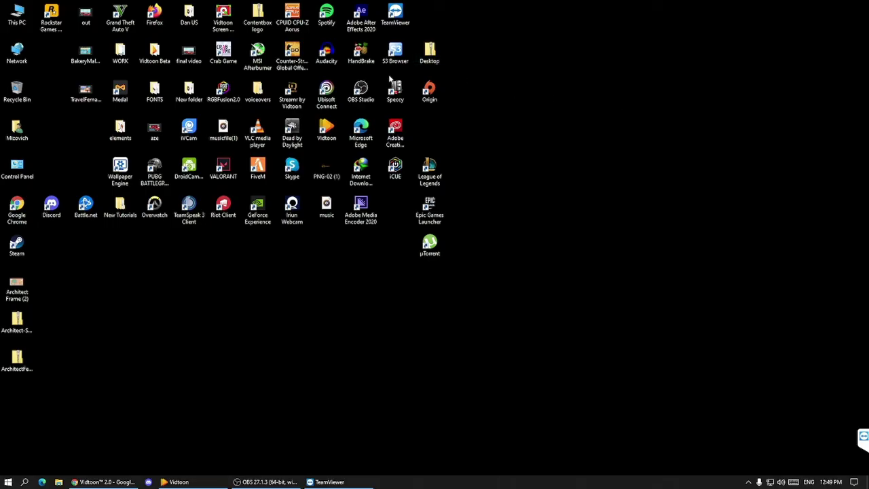
{"action": "left_click_drag", "start_coordinate": [28, 355], "coordinate": [250, 359]}
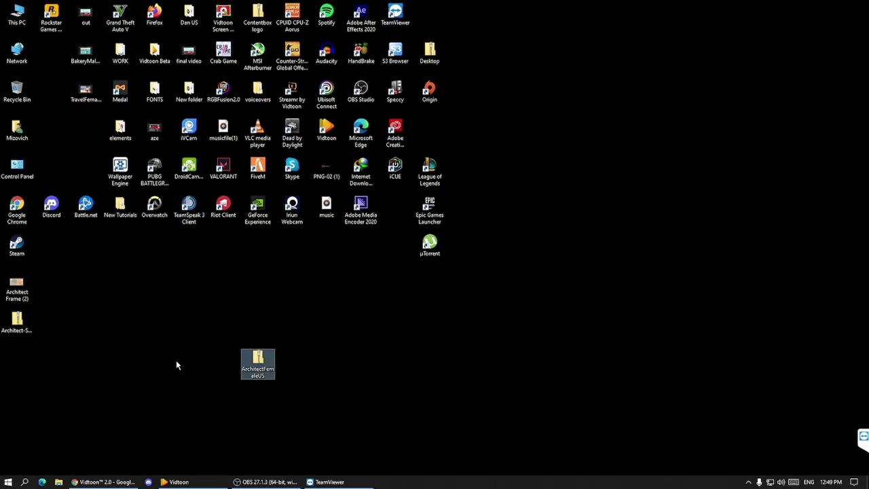
{"action": "right_click", "coordinate": [256, 361]}
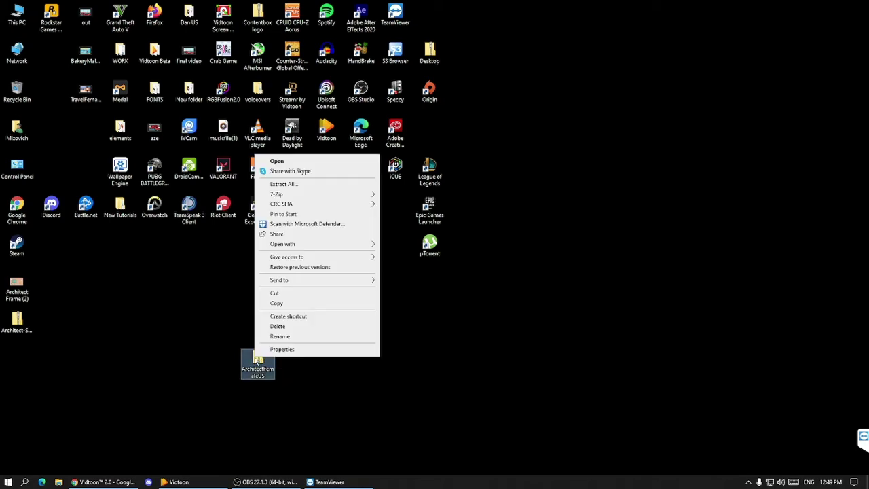
{"action": "mouse_move", "coordinate": [314, 195]}
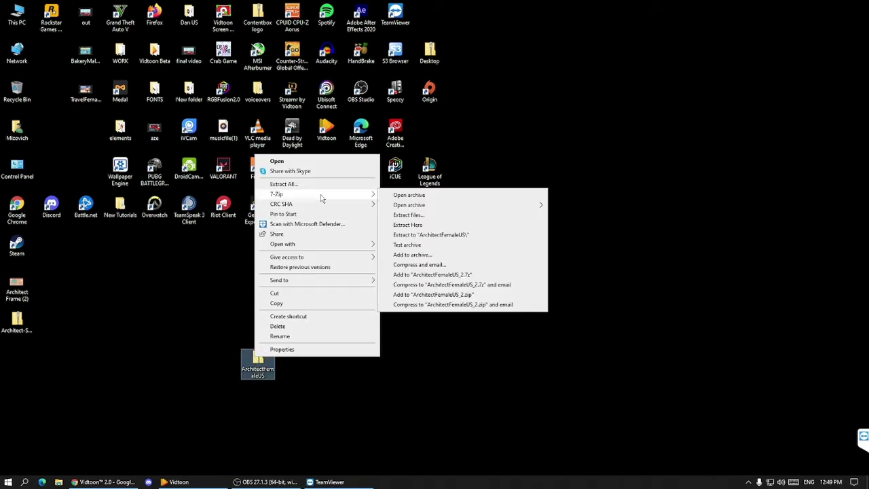
{"action": "mouse_move", "coordinate": [425, 210]}
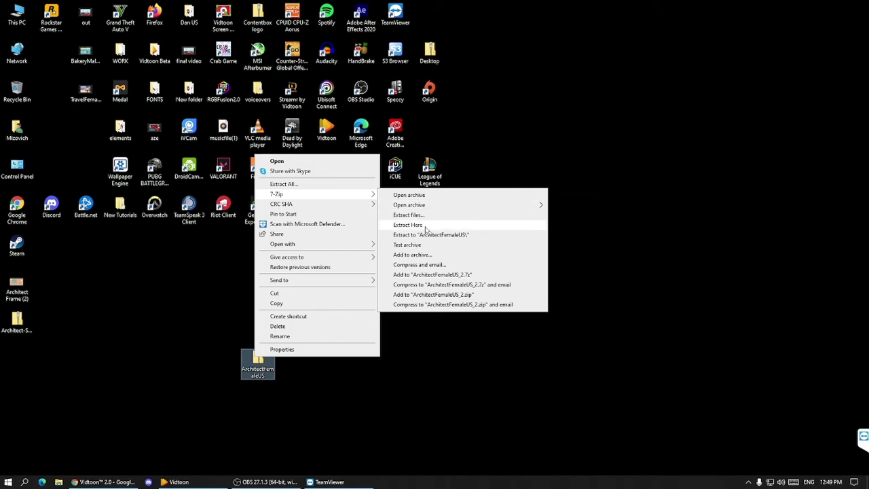
{"action": "left_click", "coordinate": [425, 227]}
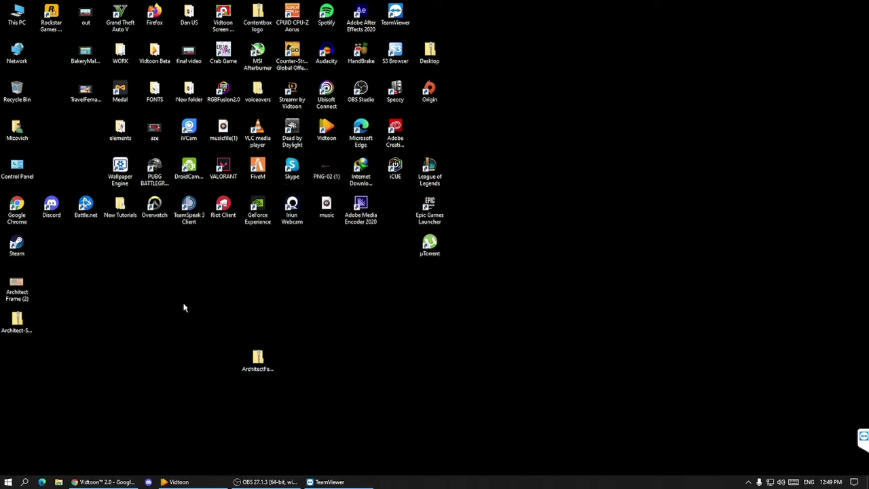
{"action": "left_click_drag", "start_coordinate": [35, 360], "coordinate": [291, 360]}
Load the ArchitectFemaleUS.vepx project from the Desktop via Vidtoon's start screen.
{"action": "left_click", "coordinate": [194, 480]}
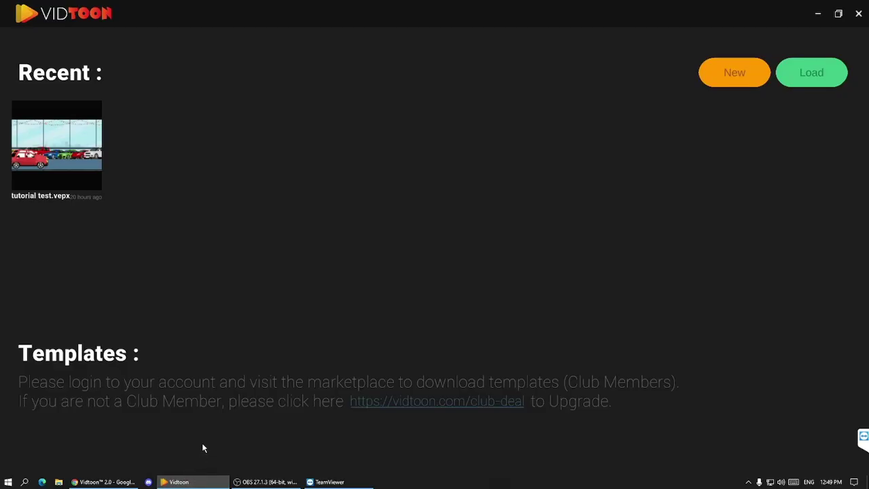
{"action": "left_click", "coordinate": [813, 73]}
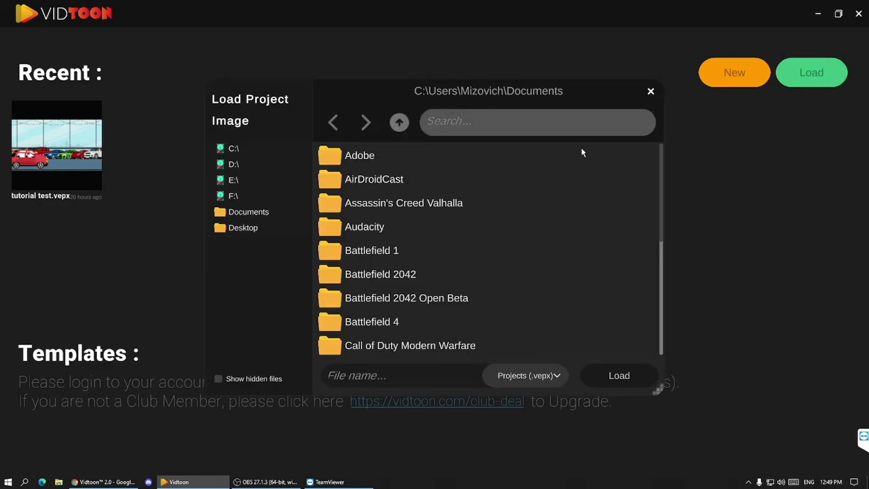
{"action": "left_click", "coordinate": [246, 229]}
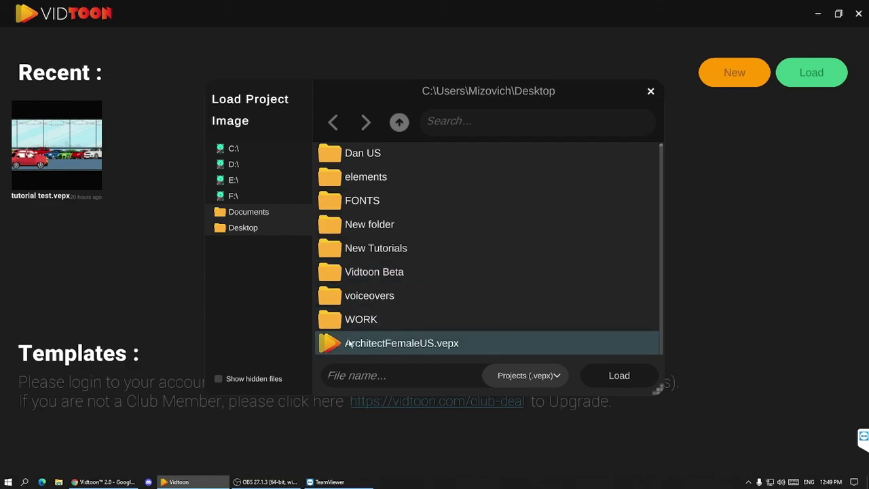
{"action": "left_click", "coordinate": [412, 345]}
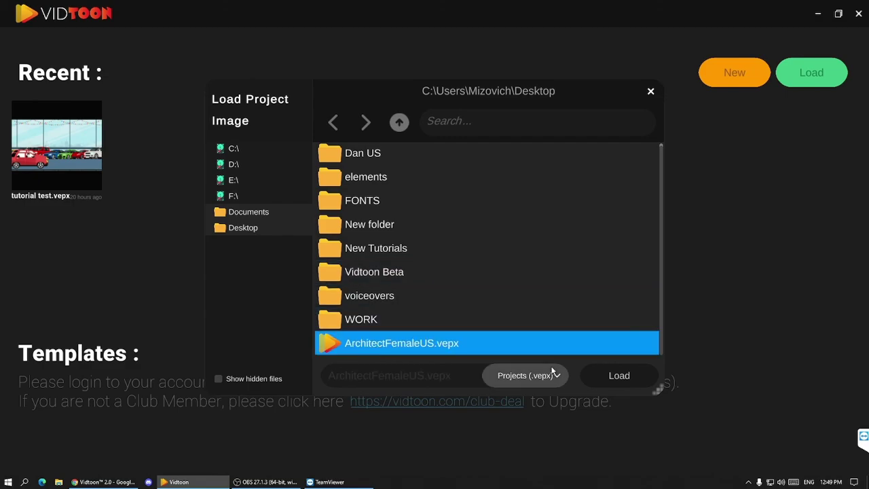
{"action": "left_click", "coordinate": [616, 377]}
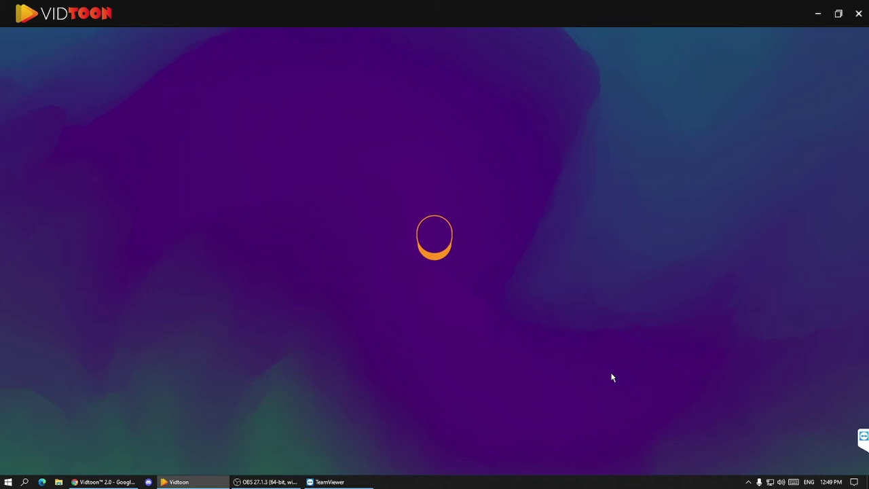